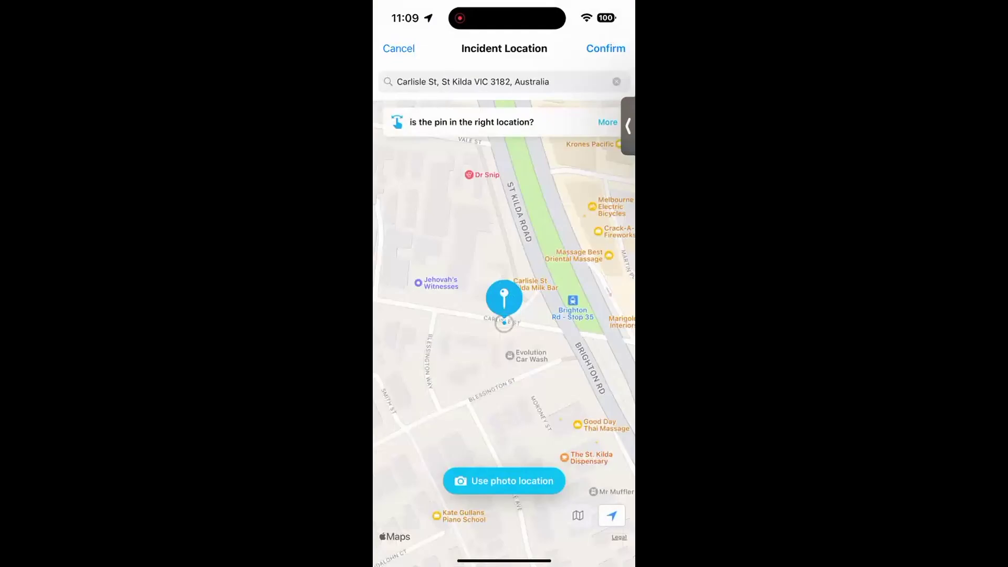
Step: Confirm the incident location and choose Street Cleaning as the incident type
left_click(606, 48)
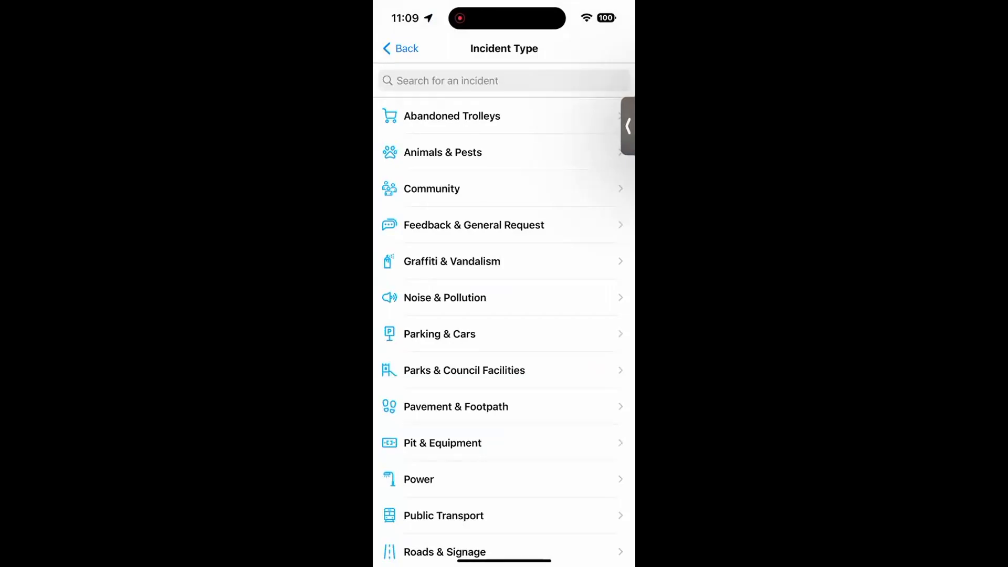
left_click(504, 80)
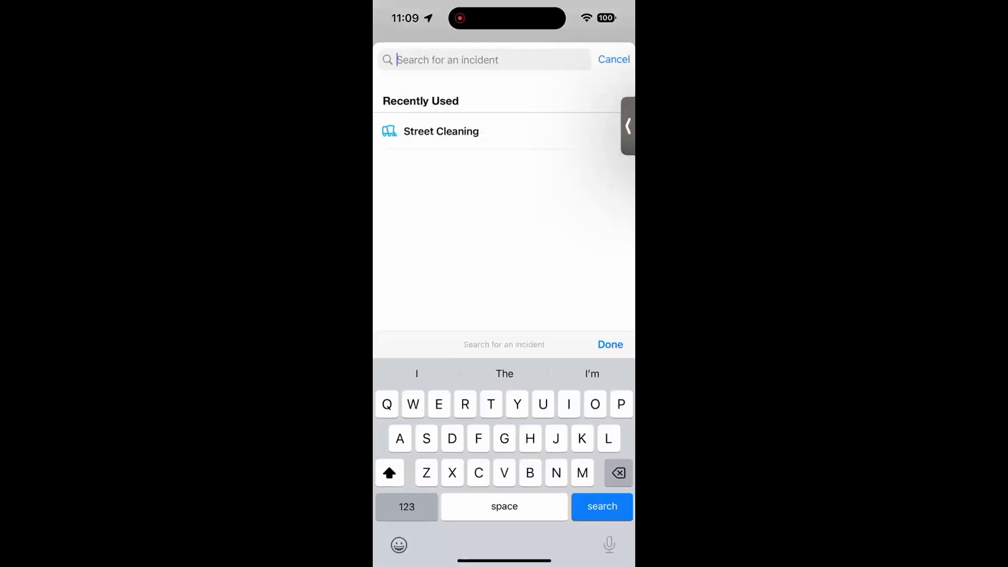
left_click(441, 130)
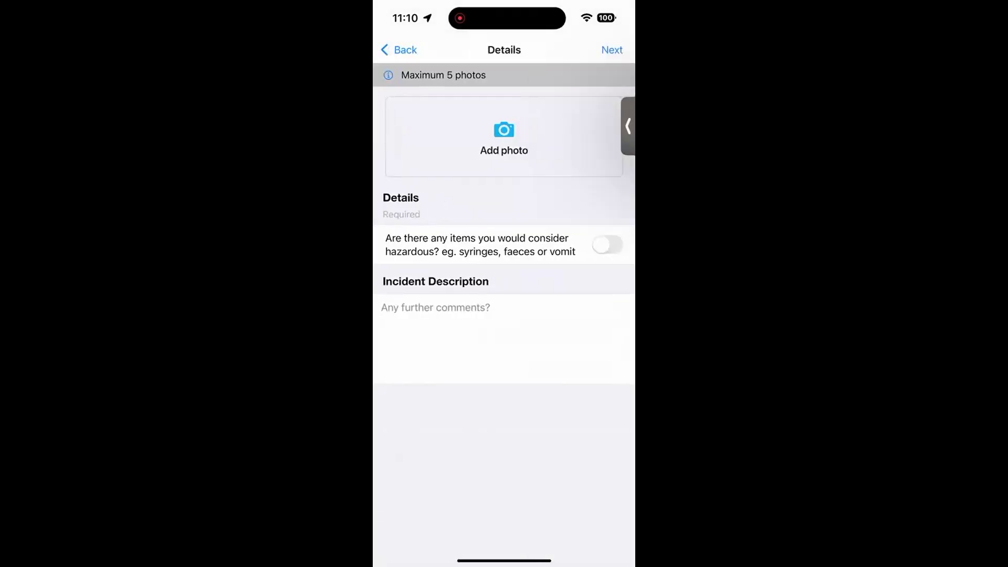
Step: Enter the description 'Test report for Mel' for the report
left_click(504, 138)
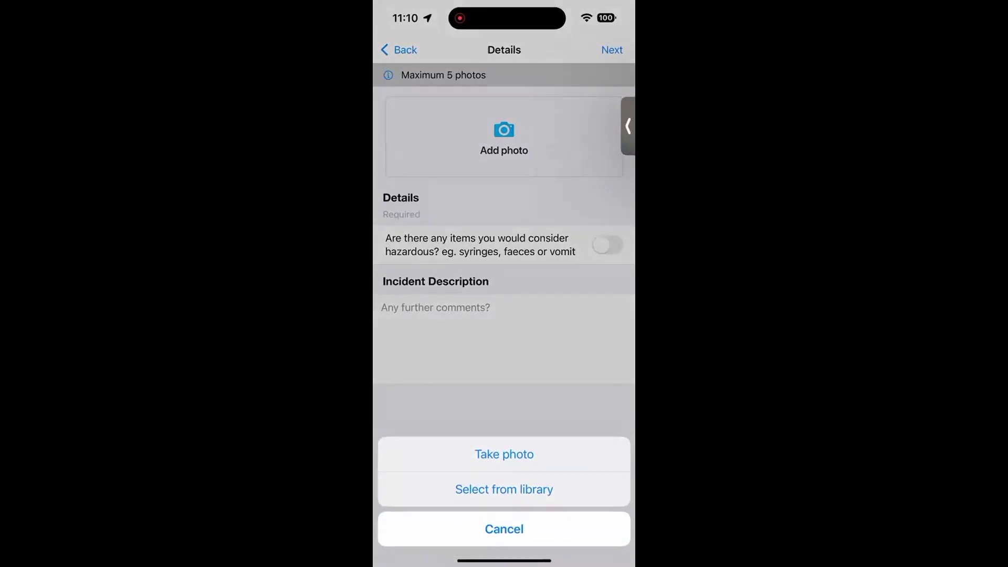
left_click(504, 530)
left_click(504, 339)
type("T")
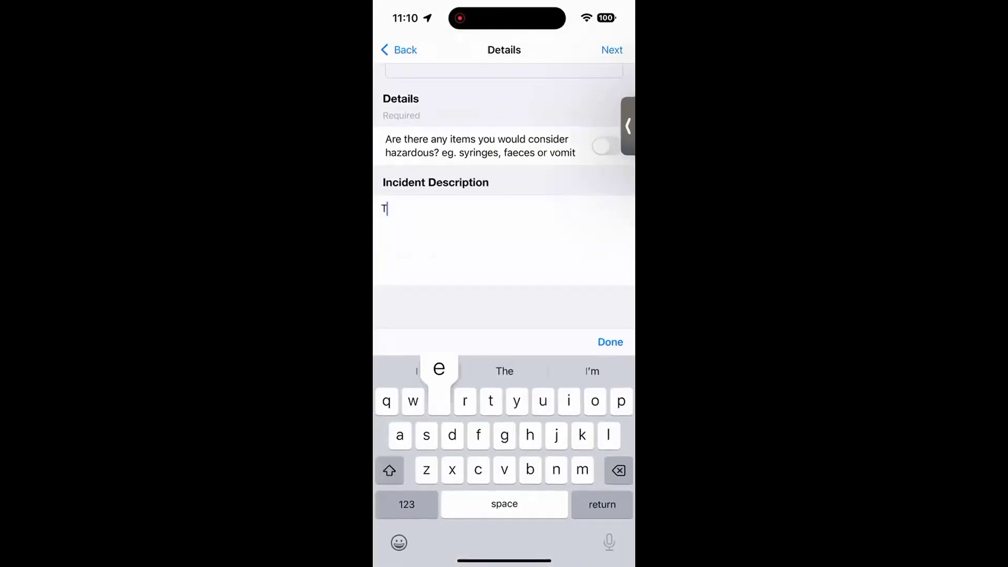
type("est report fo")
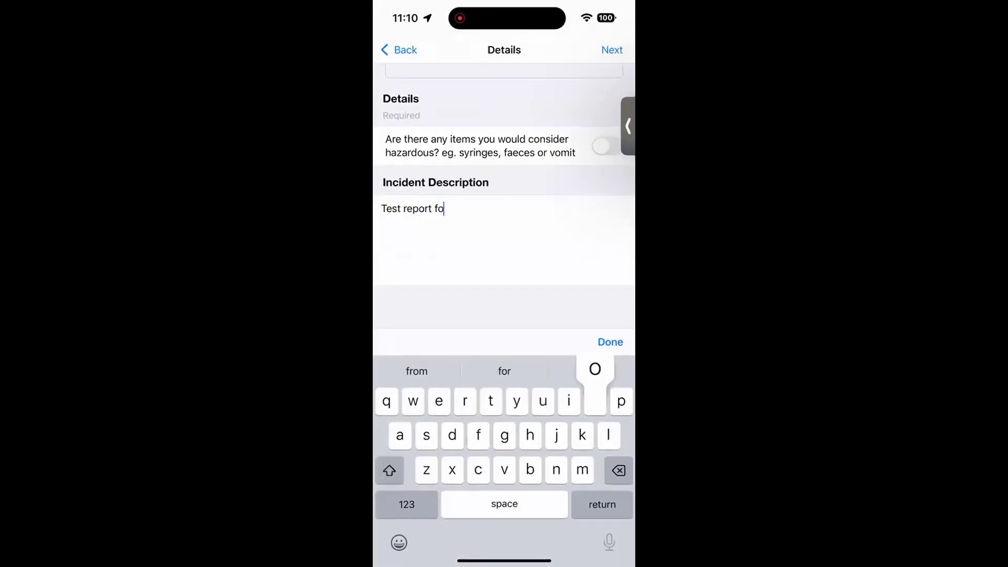
type("r Mel")
scroll(505, 210, "up", 2)
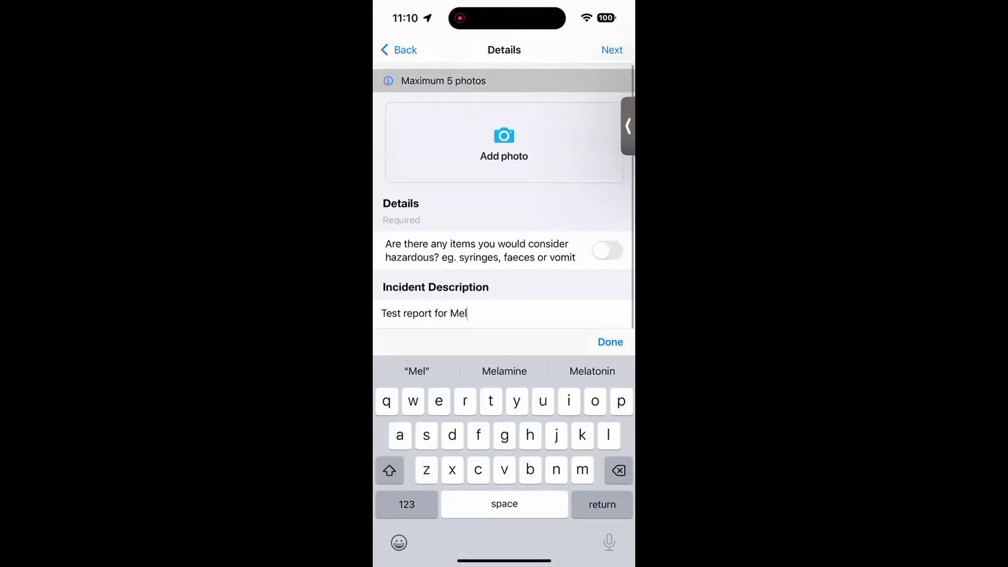
Step: Take a new photo, attach it, and continue to the send summary
left_click(504, 138)
left_click(504, 455)
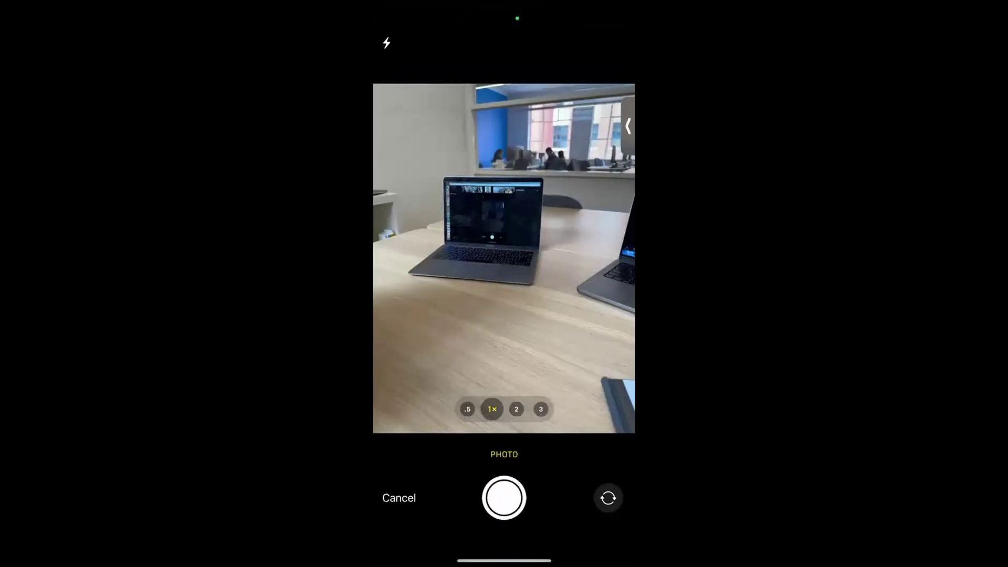
left_click(504, 498)
left_click(602, 524)
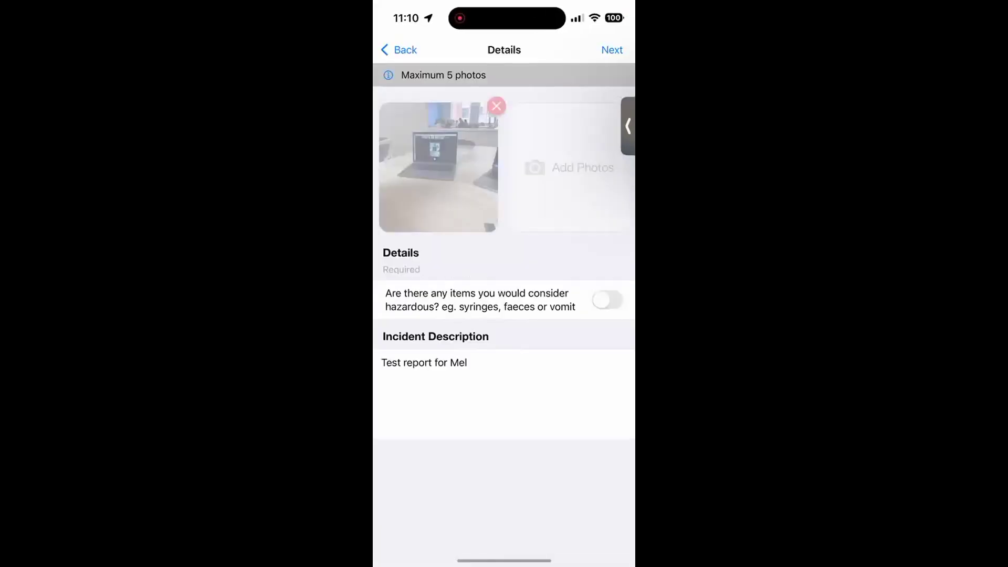
left_click(612, 49)
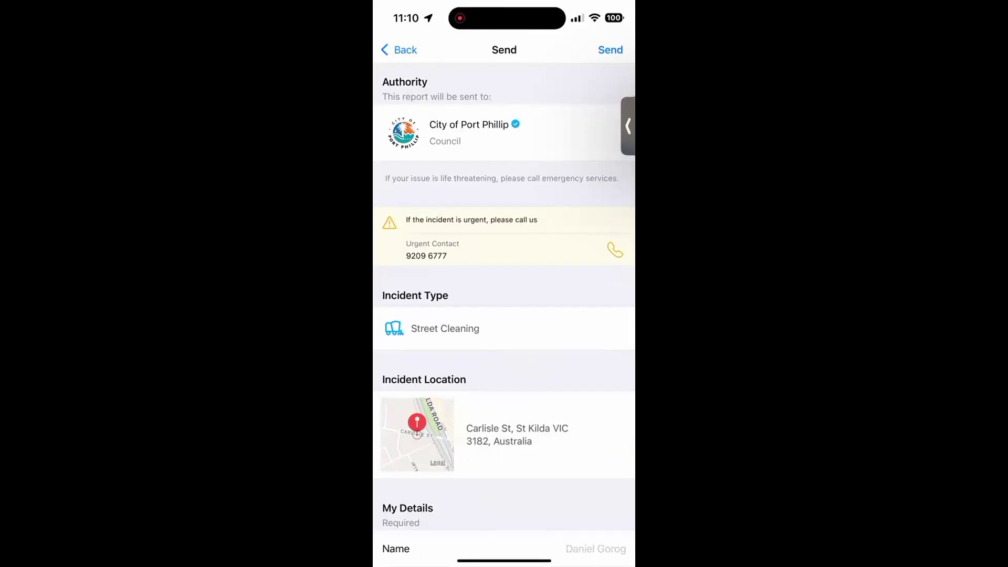
Step: Review and send the Street Cleaning report to City of Port Phillip, then finish with Done
scroll(504, 315, "down", 5)
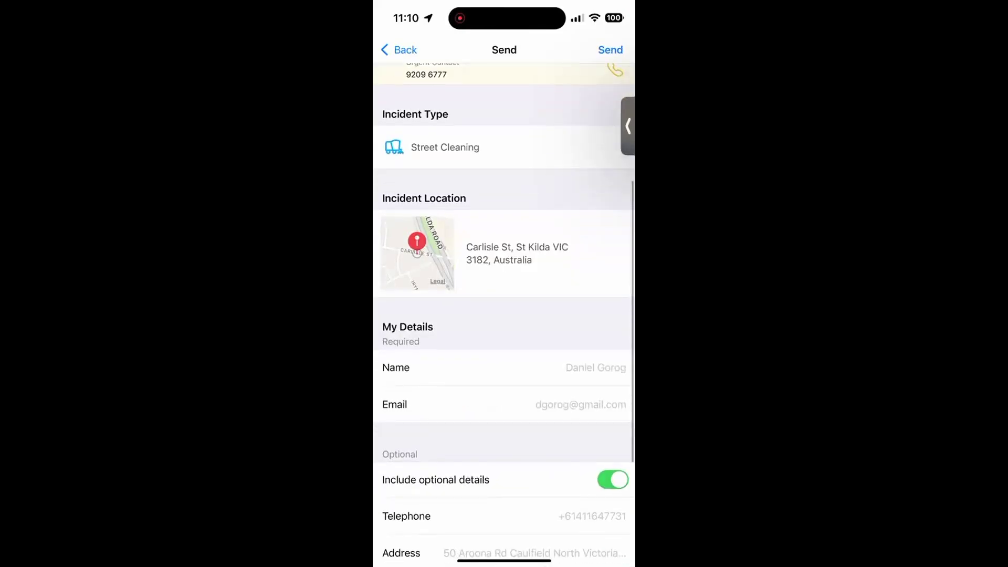
scroll(504, 315, "up", 2)
left_click(610, 49)
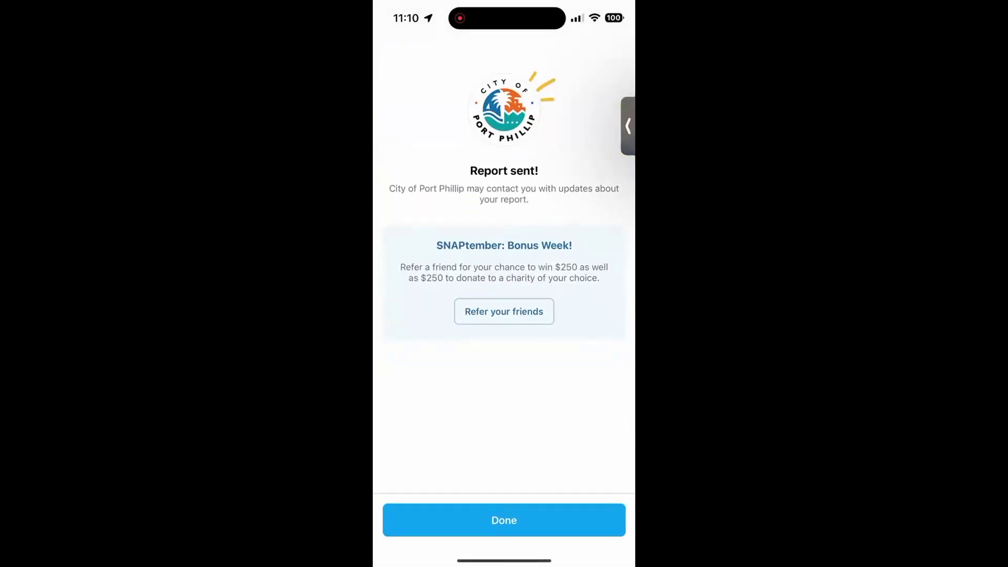
left_click(504, 520)
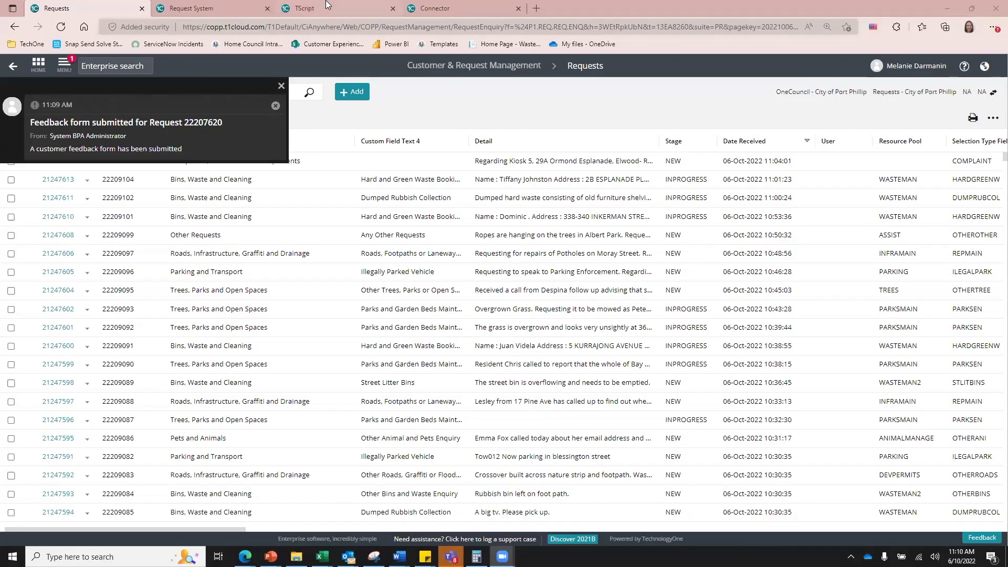
Step: Reload the $P1_REQ_SNAP_SEND_SOLVE connector's payload list after dismissing the feedback notification
left_click(325, 5)
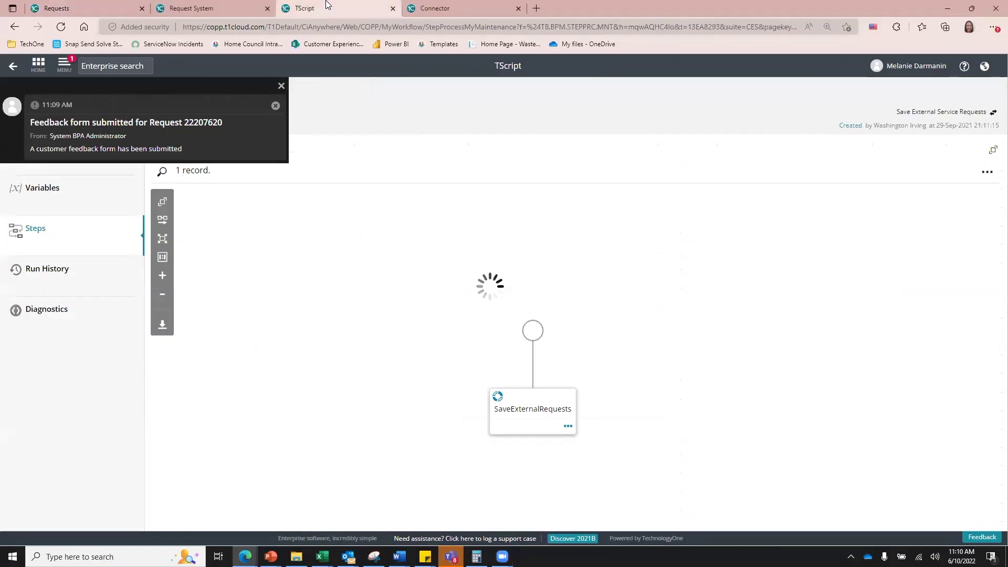
left_click(457, 4)
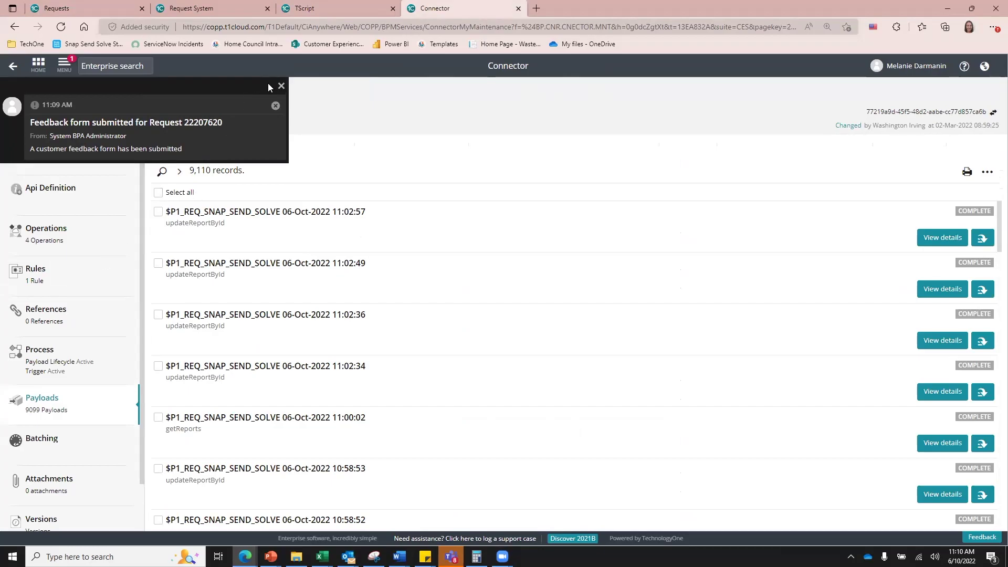
left_click(281, 86)
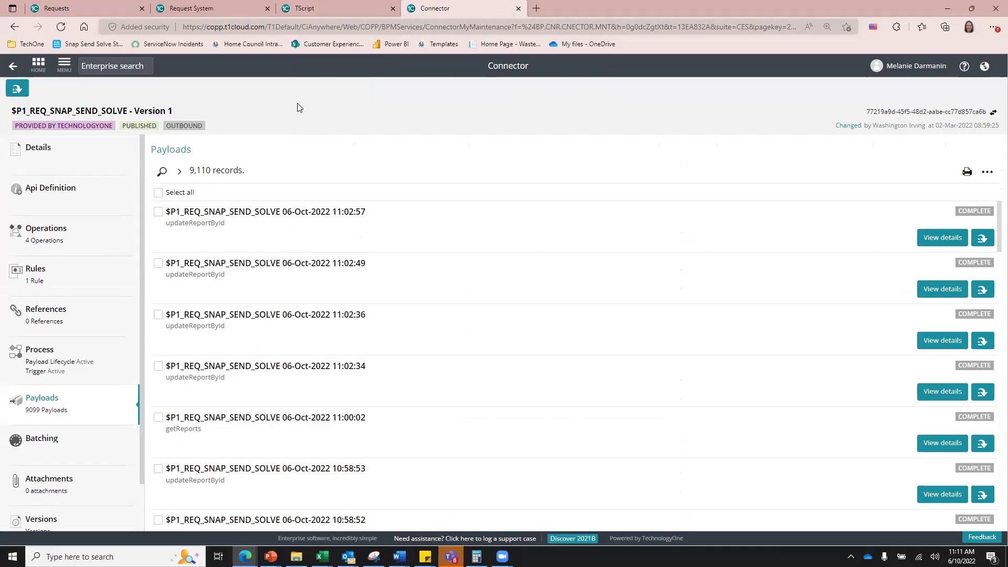
left_click(355, 26)
key("Return")
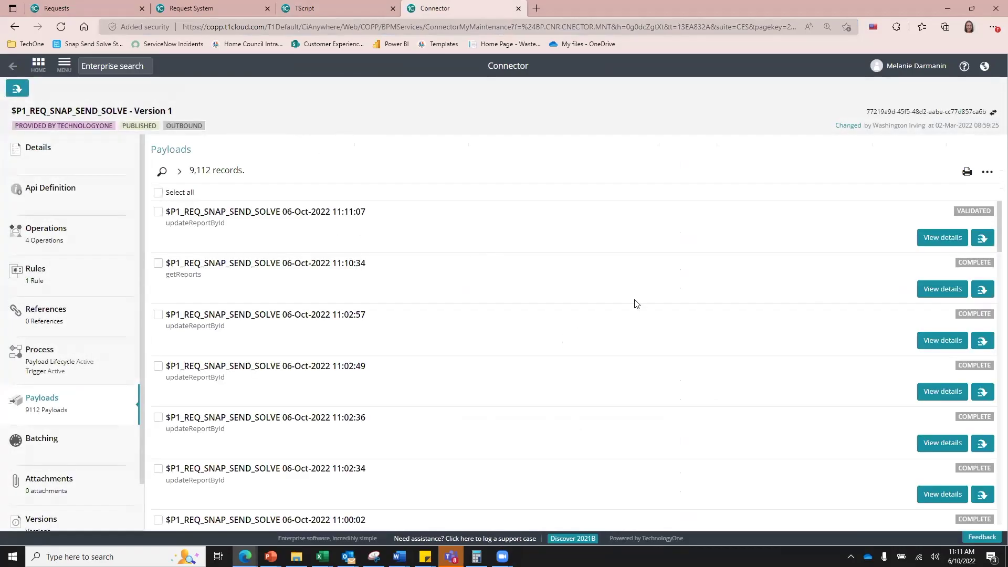
Step: Open the 11:10:34 getReports payload and view its Web Service Response Data
left_click_drag(193, 262, 365, 273)
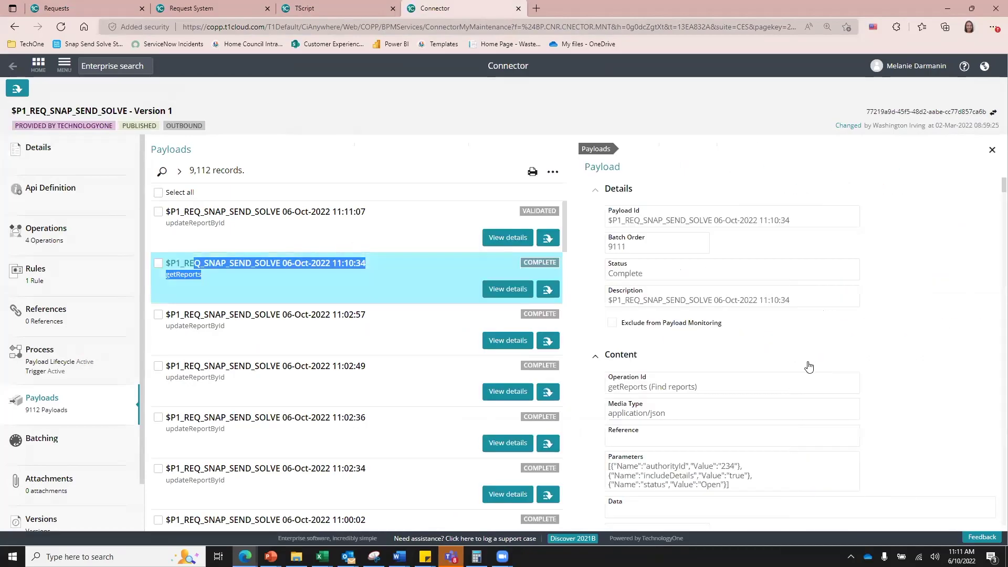
scroll(809, 368, "down", 3)
scroll(808, 367, "down", 10)
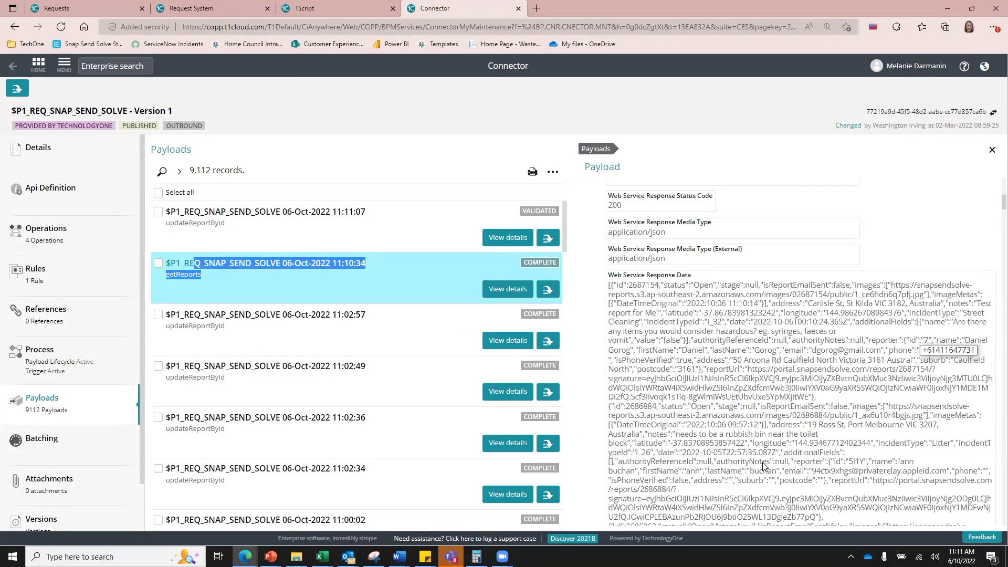
scroll(764, 466, "down", 1)
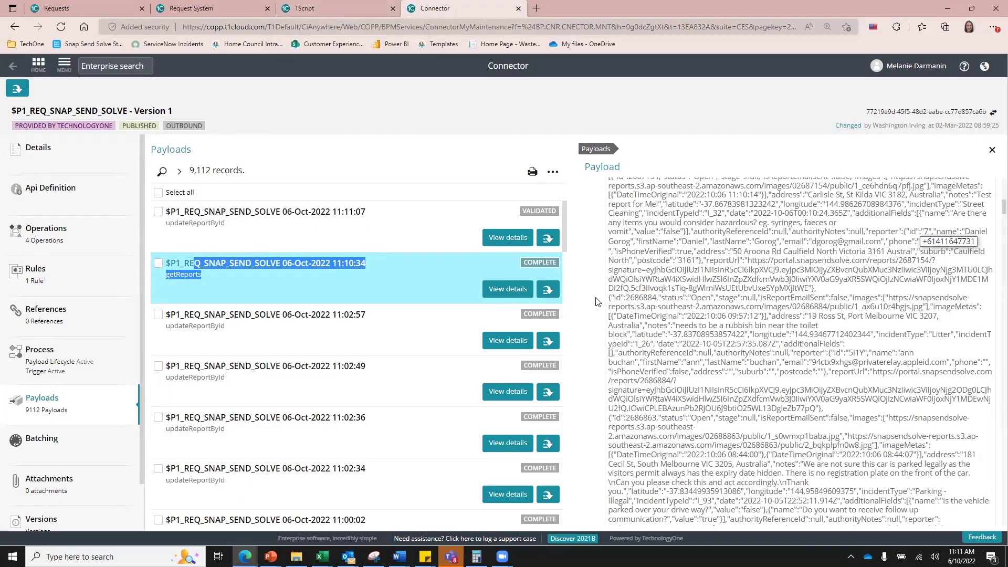
Step: Reload the Save External Service Requests TScript page
left_click(310, 8)
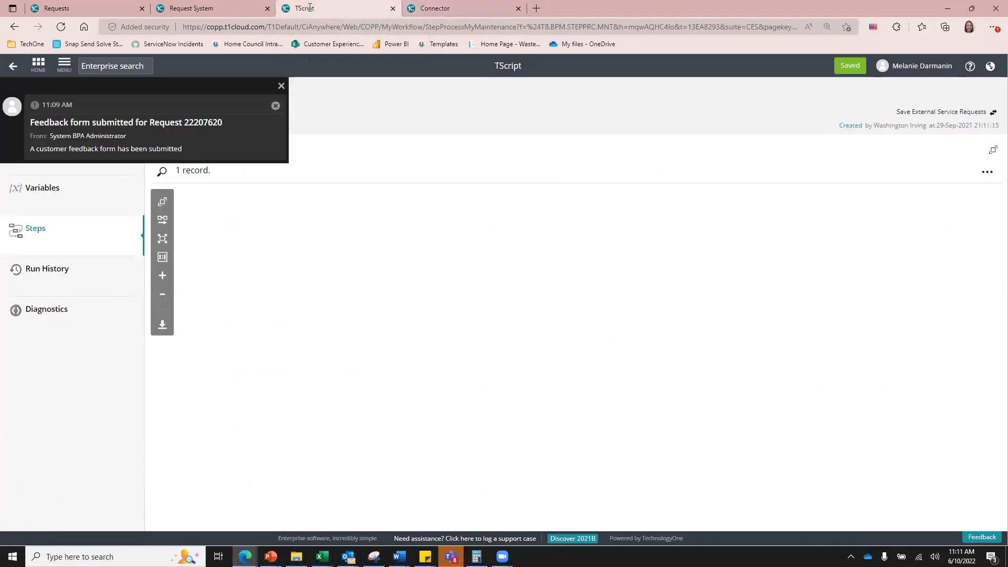
left_click(296, 27)
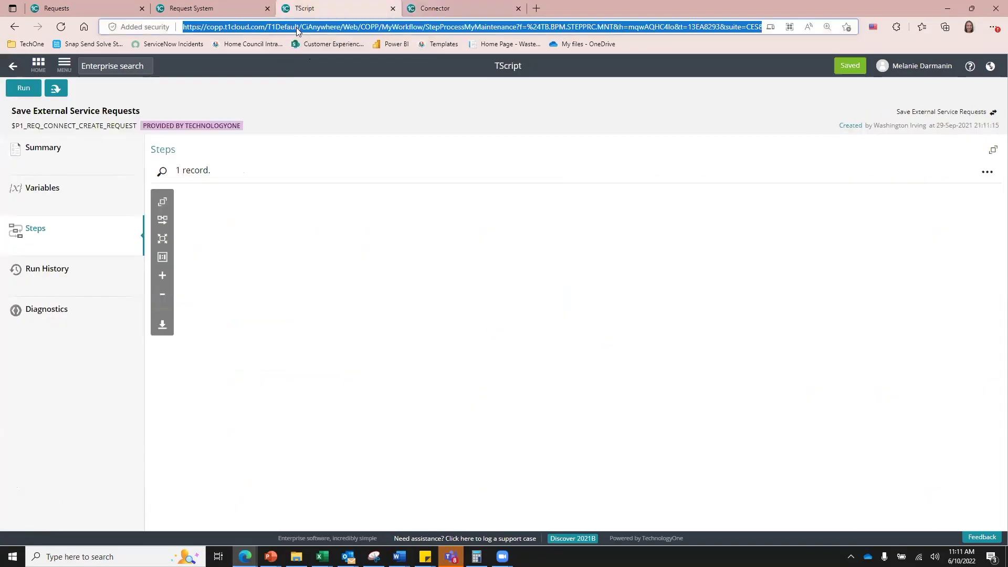
key("Return")
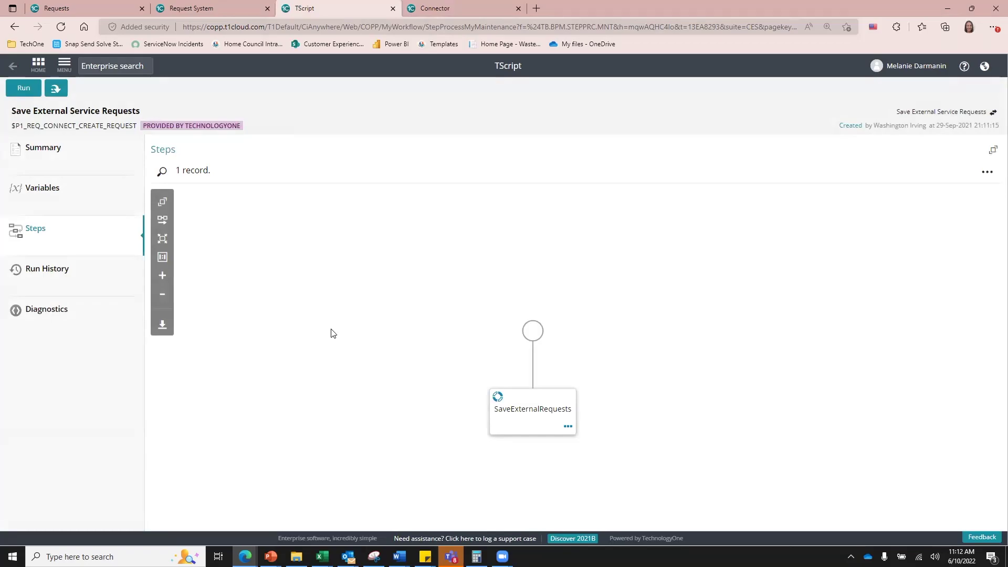
Step: Reload the Customer & Request Management Requests list
left_click(57, 7)
left_click(258, 30)
key("Return")
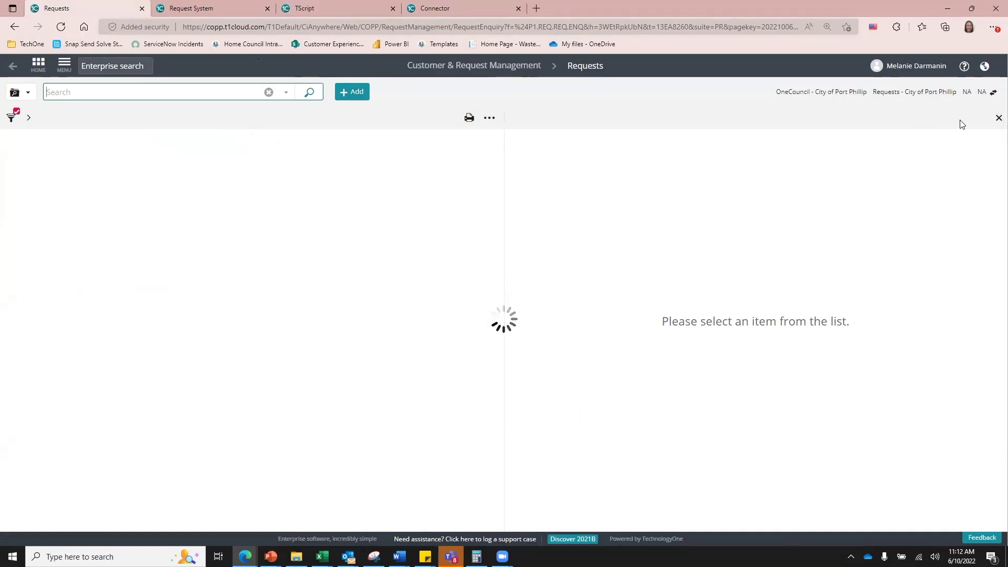
left_click(290, 171)
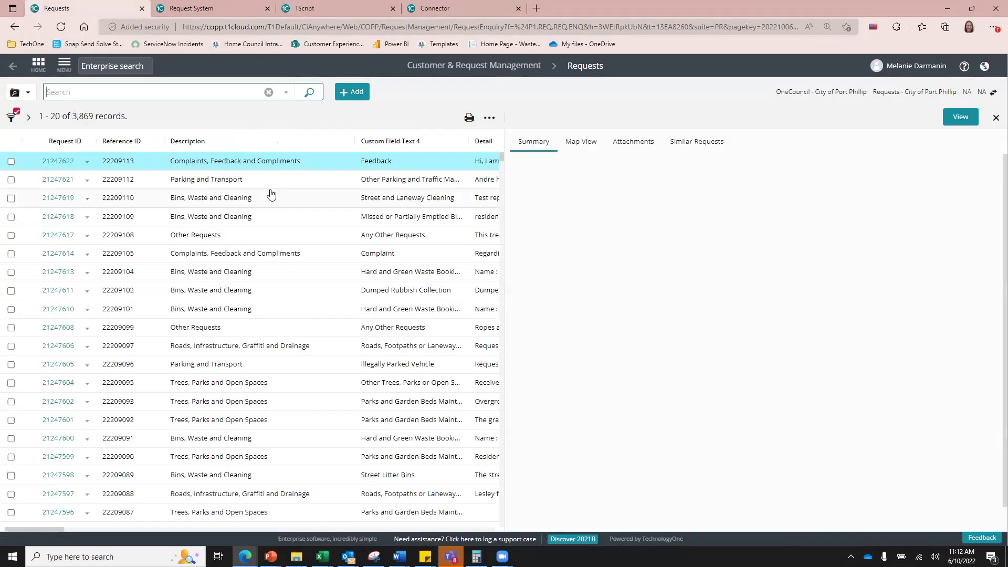
left_click(255, 202)
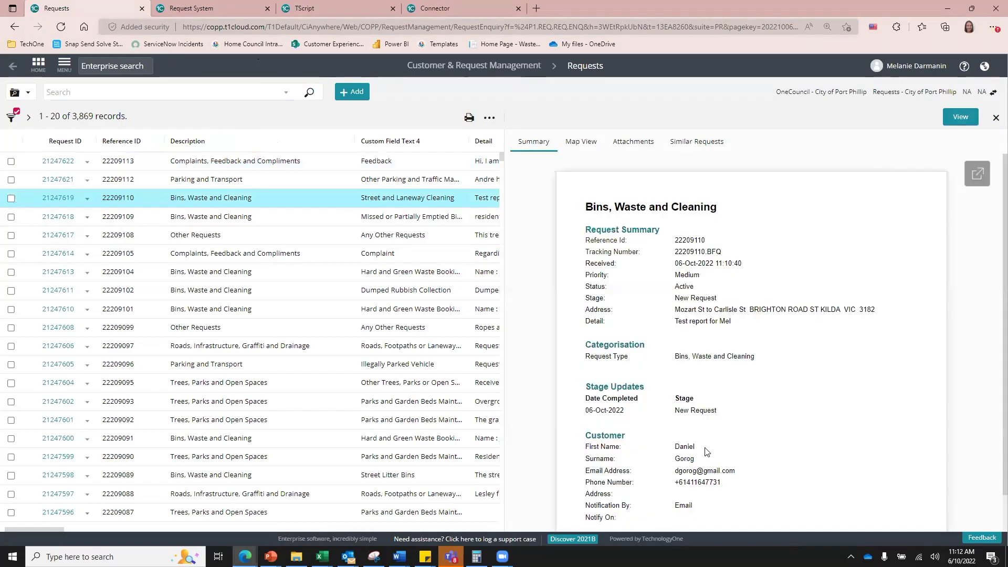
left_click_drag(674, 324, 730, 320)
left_click(729, 319)
left_click(960, 118)
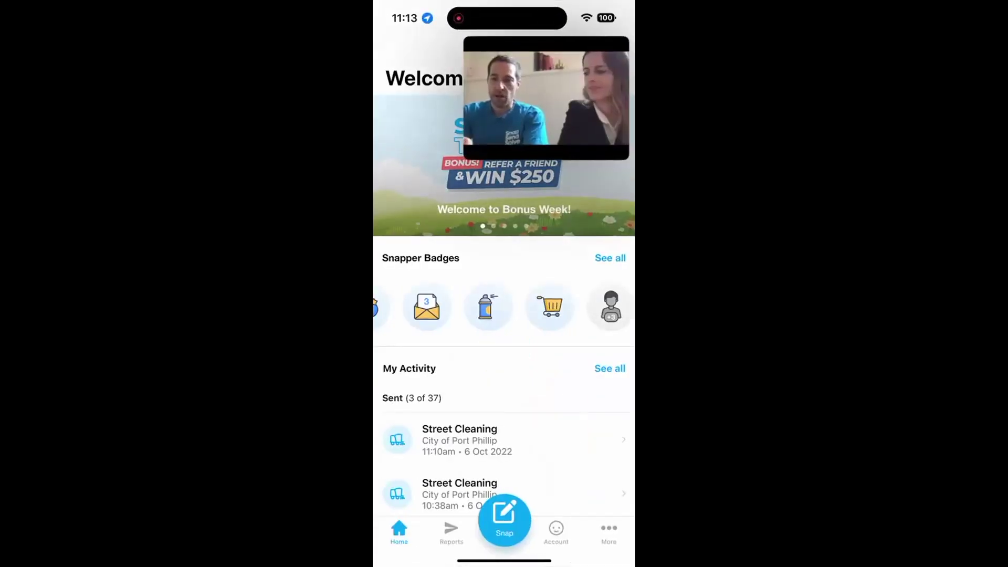
left_click_drag(603, 93, 632, 93)
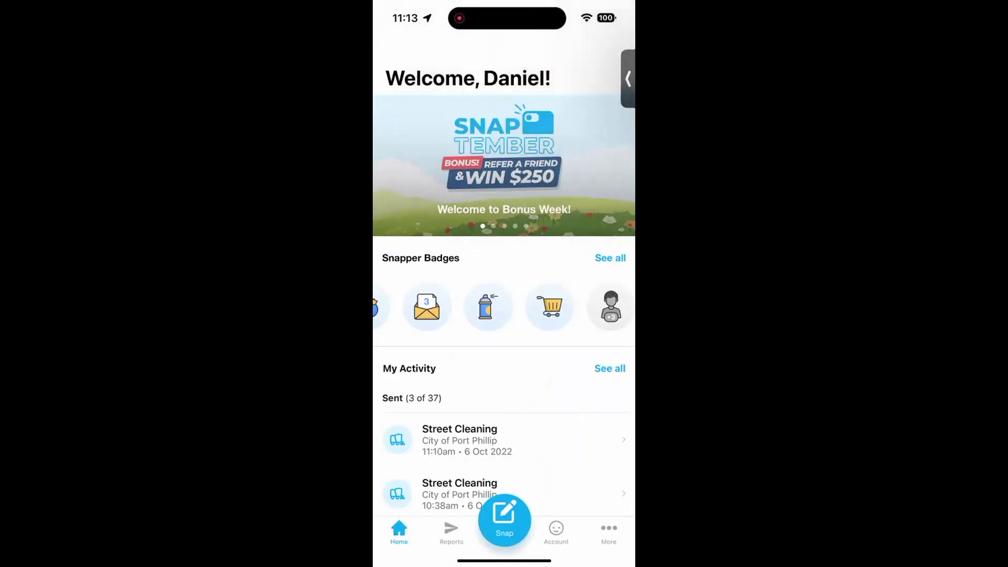
left_click(503, 440)
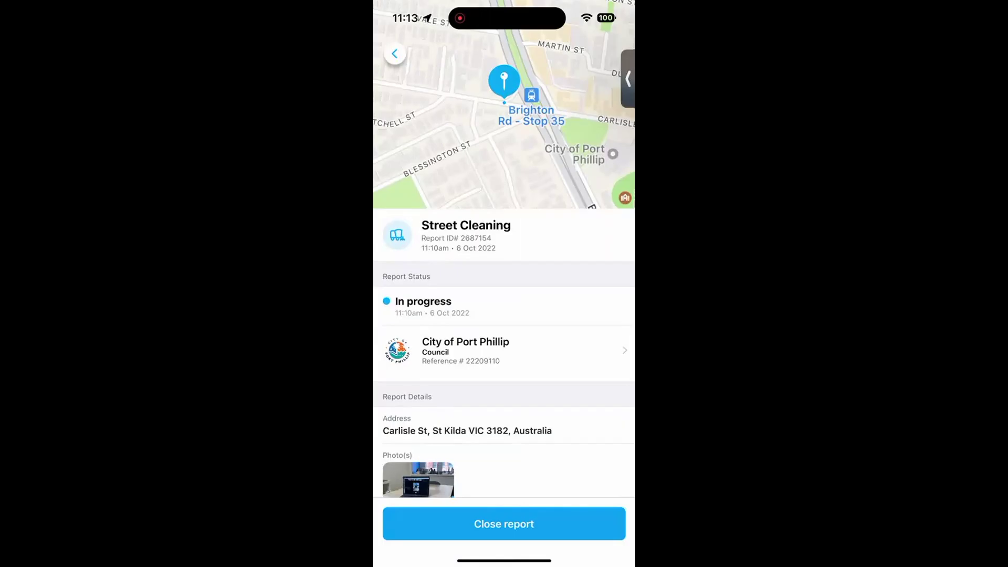
scroll(504, 315, "down", 3)
scroll(504, 315, "up", 3)
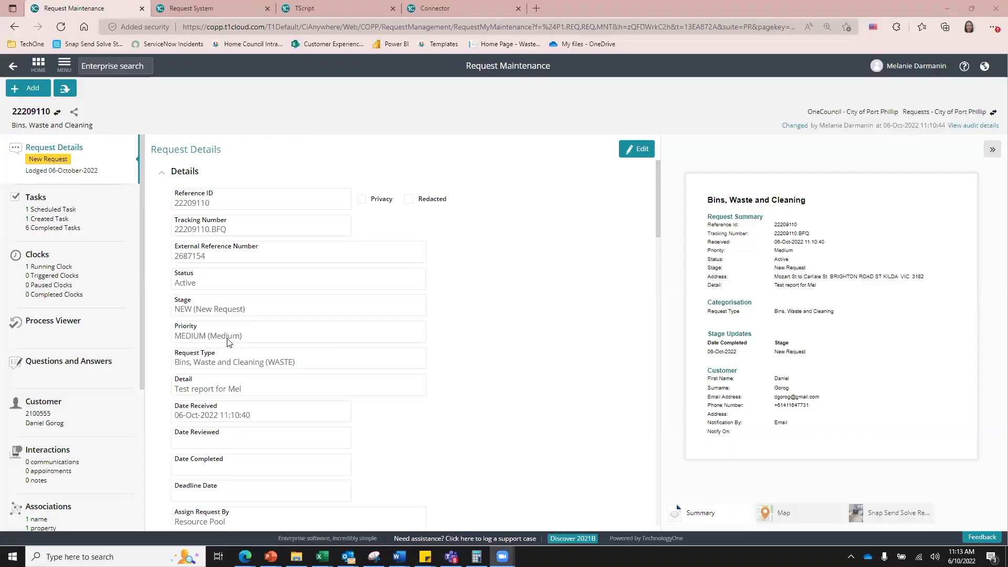
Step: Preview the request's photo attachment, then open the Snap Send Solve Report URL to report 2687154
scroll(82, 416, "down", 5)
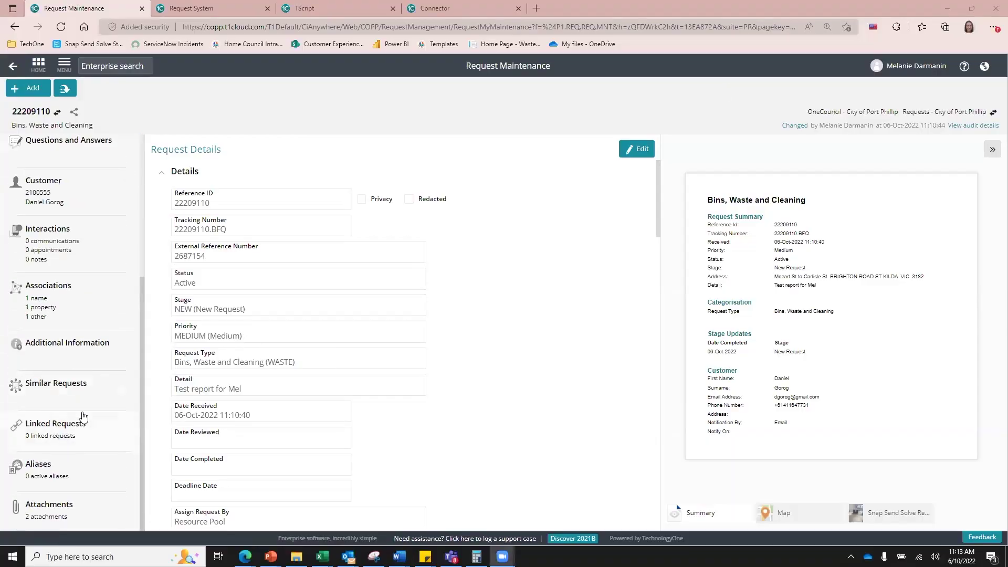
left_click(72, 517)
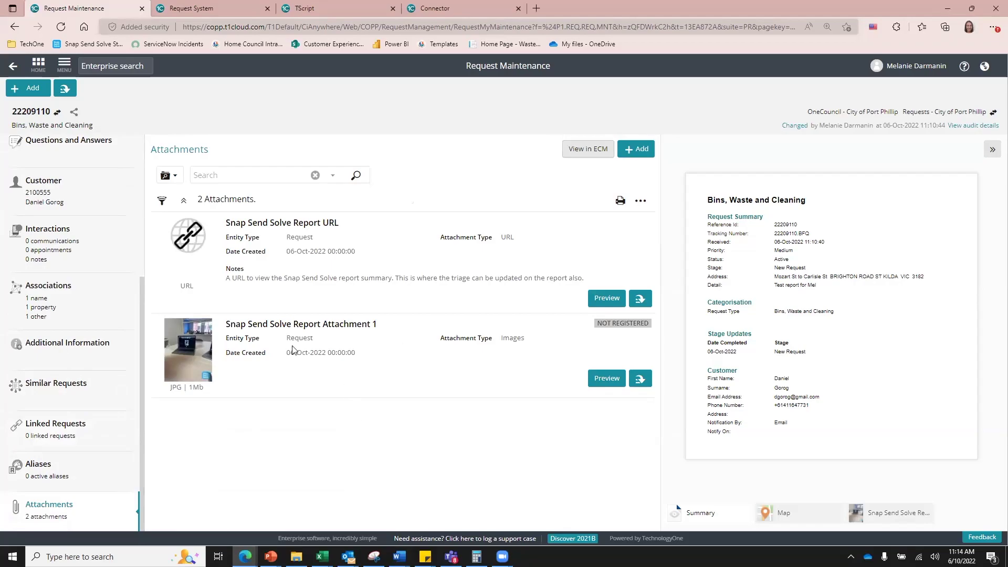
left_click(608, 380)
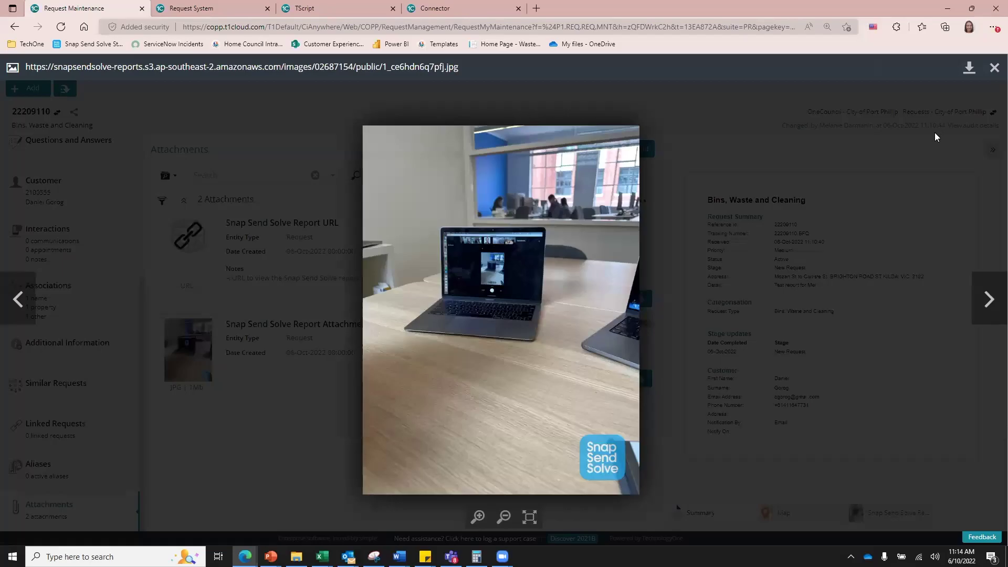
left_click(995, 69)
left_click_drag(242, 229, 375, 278)
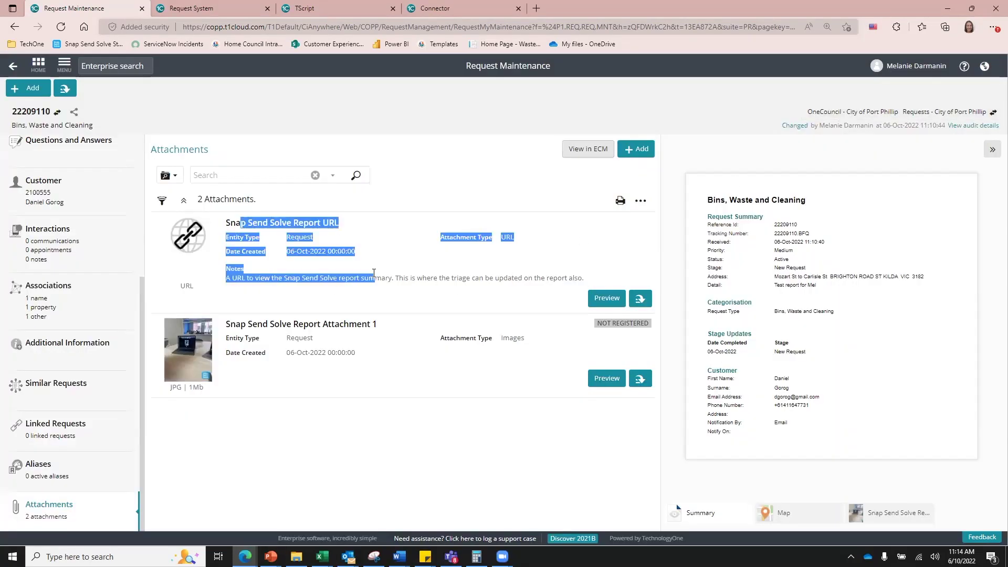
left_click(608, 300)
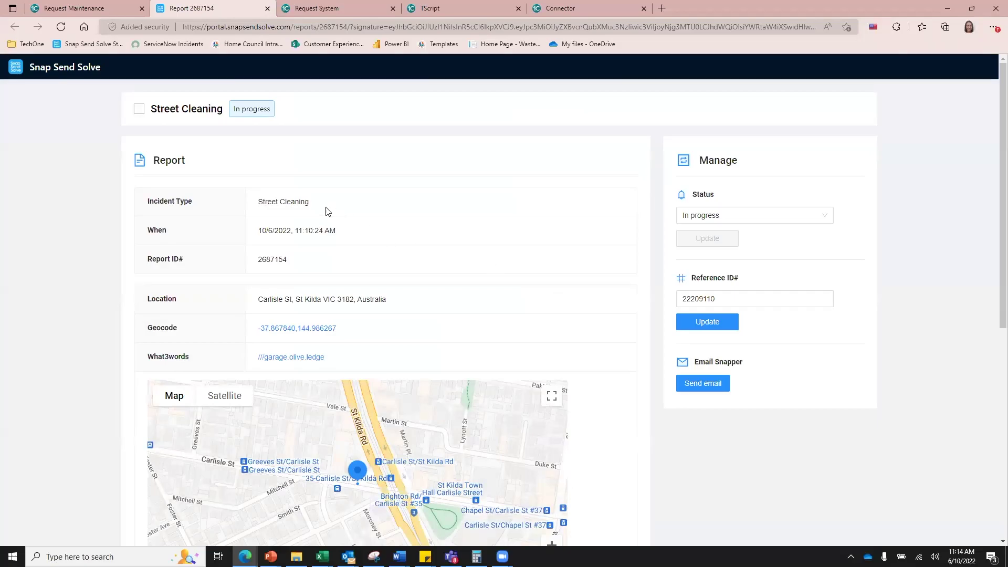
left_click_drag(261, 264, 303, 262)
left_click(305, 261)
scroll(619, 426, "down", 6)
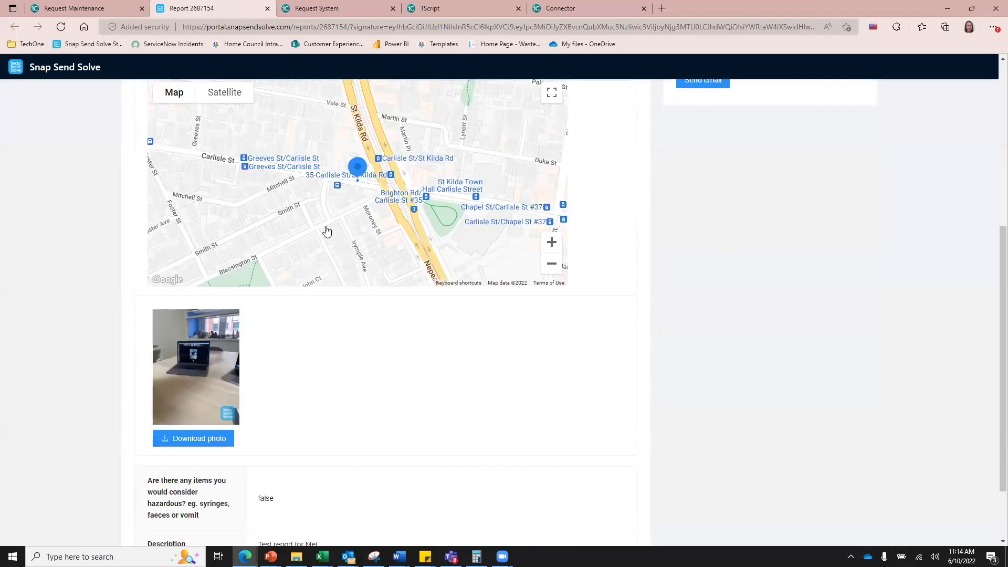
scroll(326, 230, "up", 2)
scroll(266, 414, "down", 3)
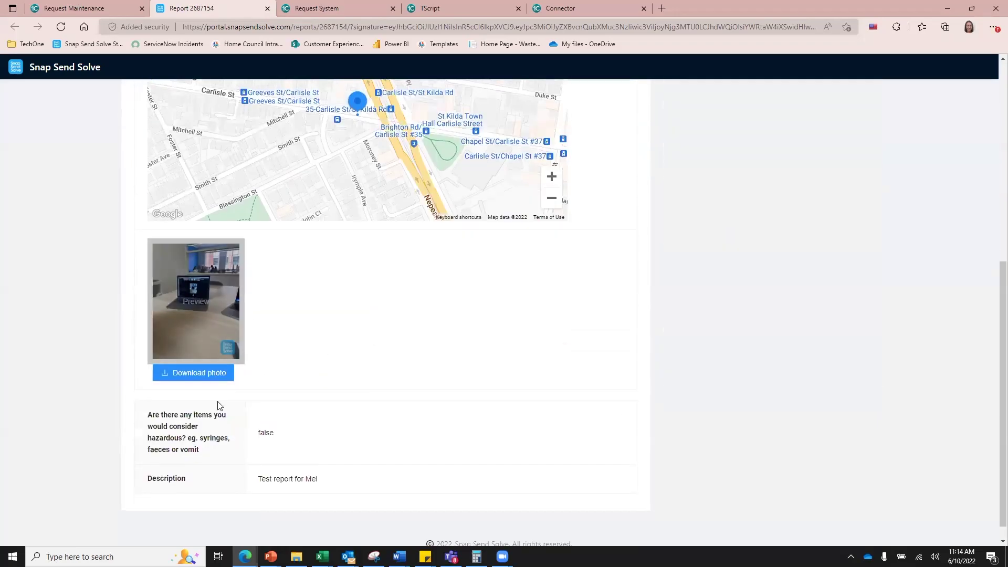
scroll(420, 464, "up", 7)
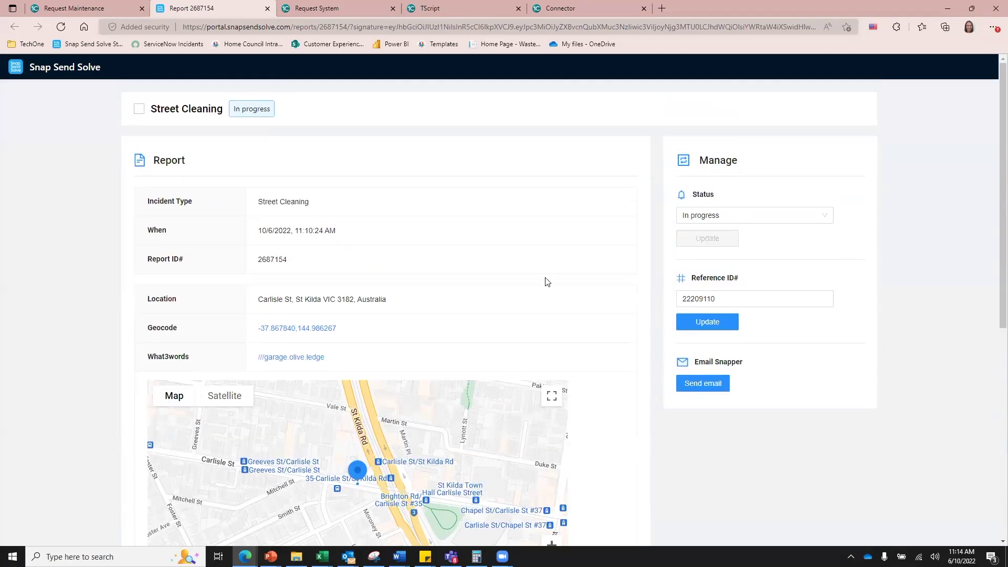
left_click(823, 224)
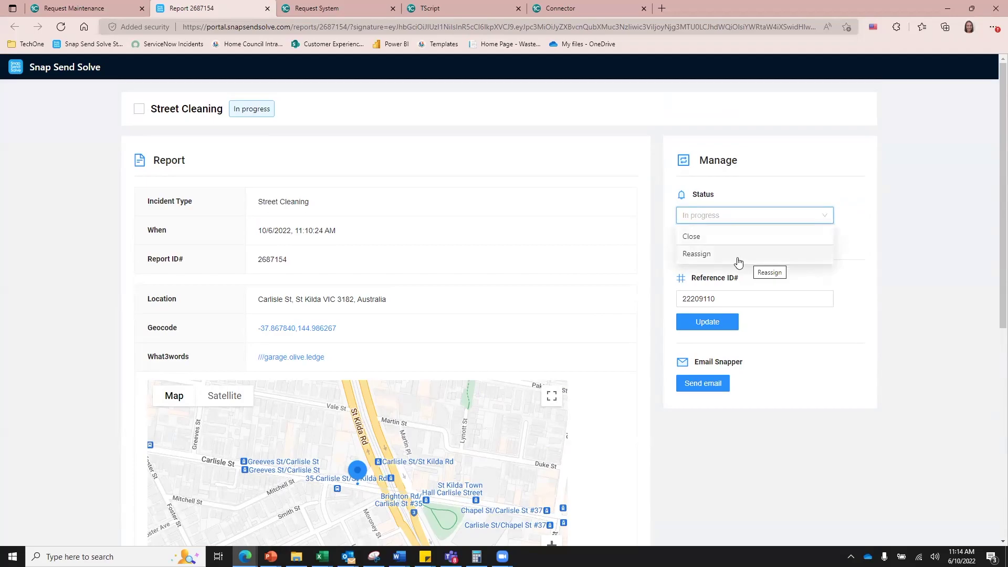
left_click(873, 242)
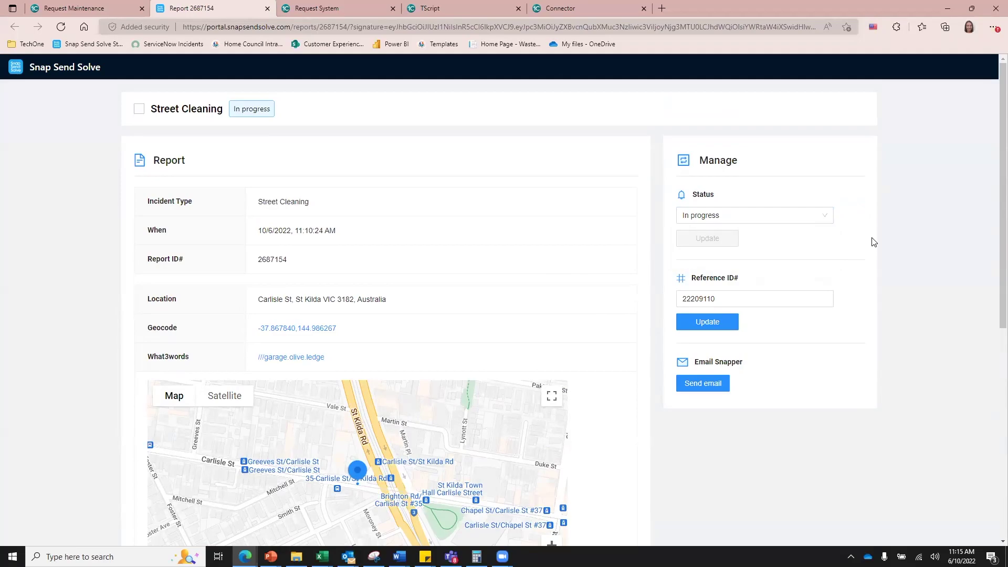
left_click(752, 300)
left_click(123, 8)
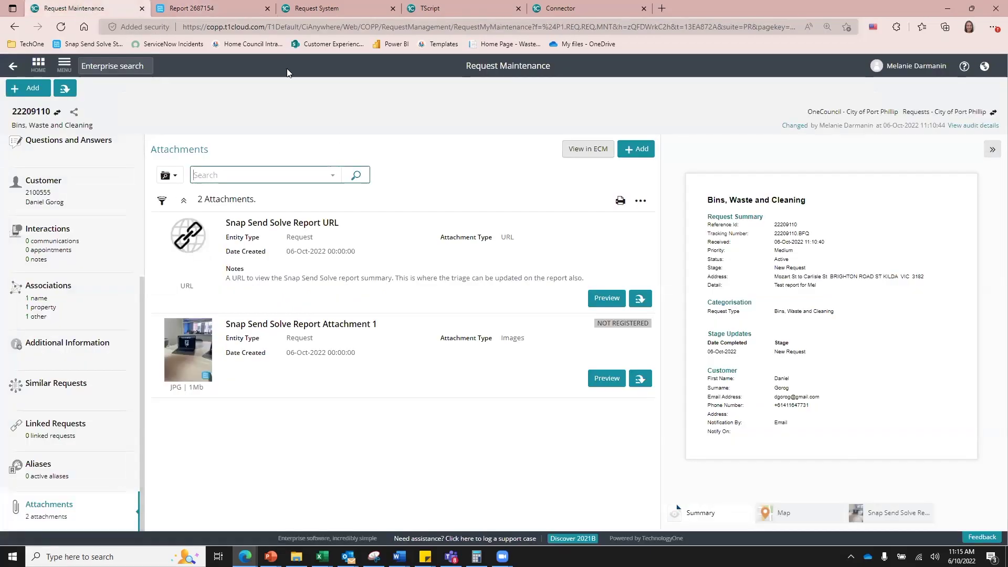
left_click(218, 8)
left_click(826, 217)
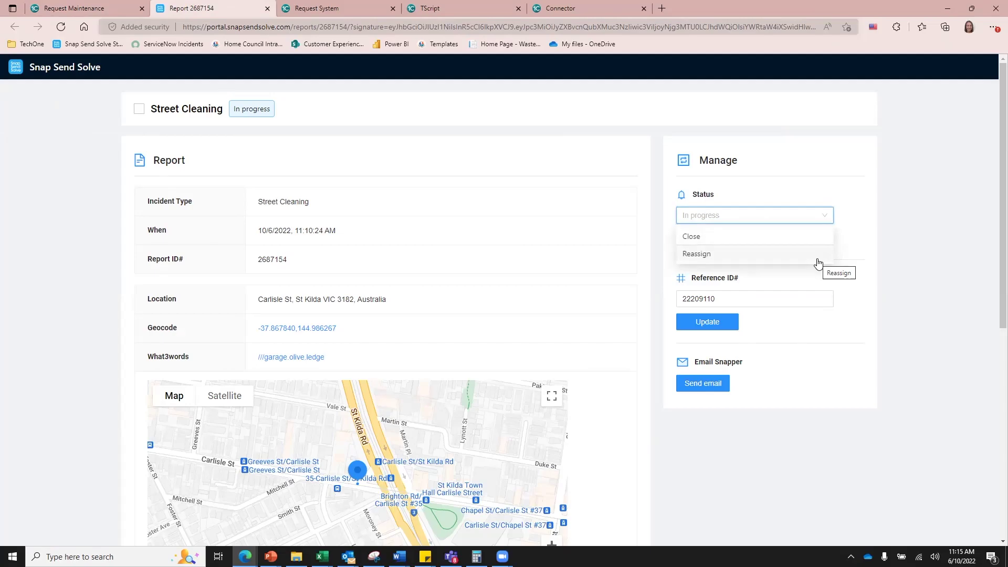
Step: Set report 2687154's status to Reassign and browse the Reassign to authority list
left_click(818, 260)
left_click(821, 258)
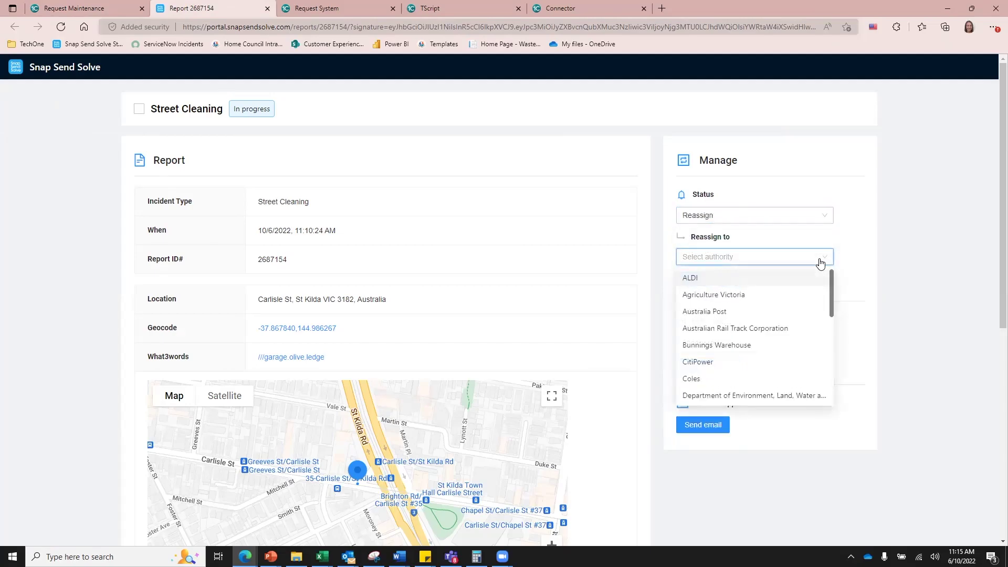
scroll(792, 333, "down", 5)
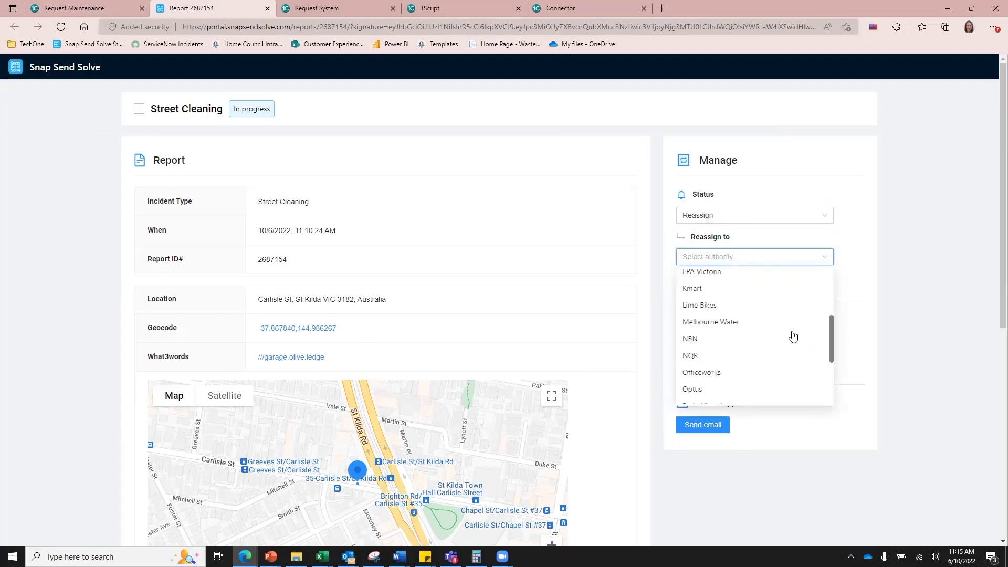
scroll(793, 336, "down", 3)
scroll(793, 336, "up", 4)
scroll(793, 336, "up", 4)
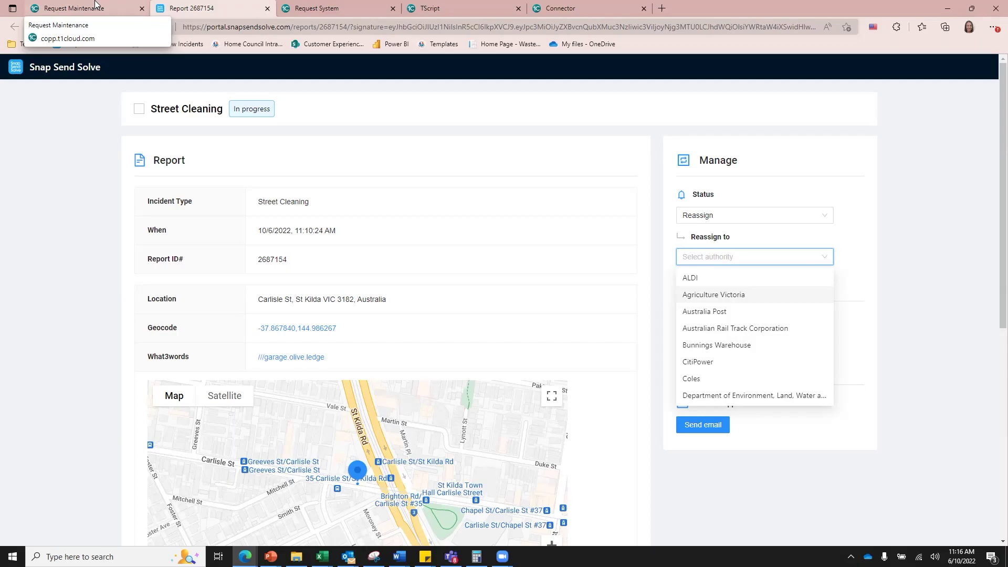
left_click(95, 3)
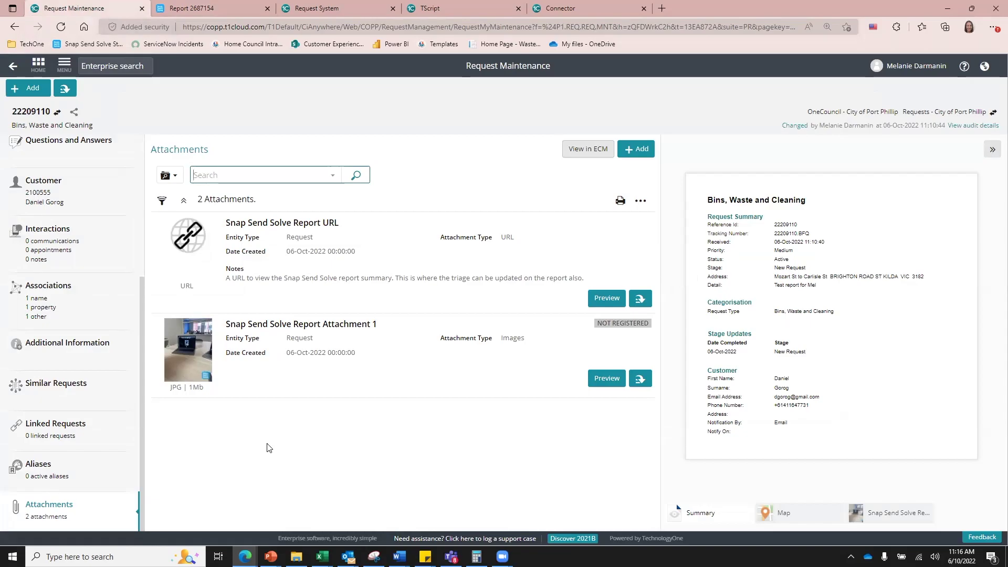
left_click(74, 303)
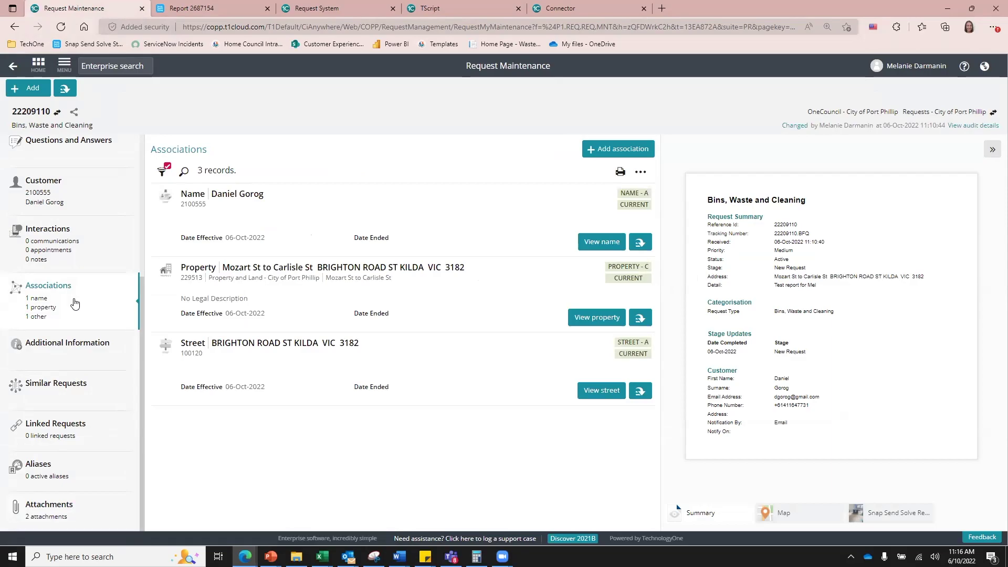
Step: Open the associated customer's name record and view its Snap Send Solve Reporter Id alias
left_click(602, 242)
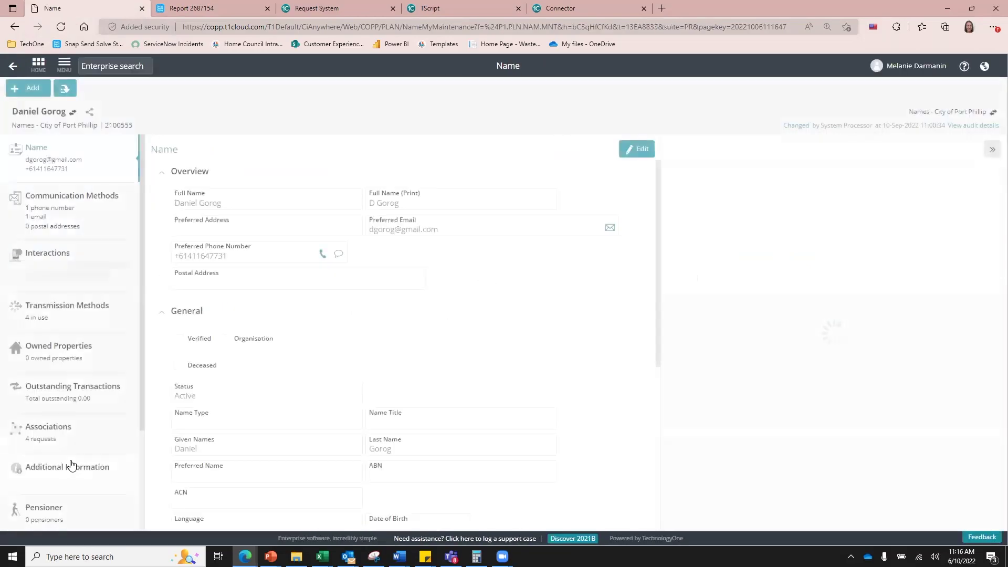
scroll(72, 466, "down", 2)
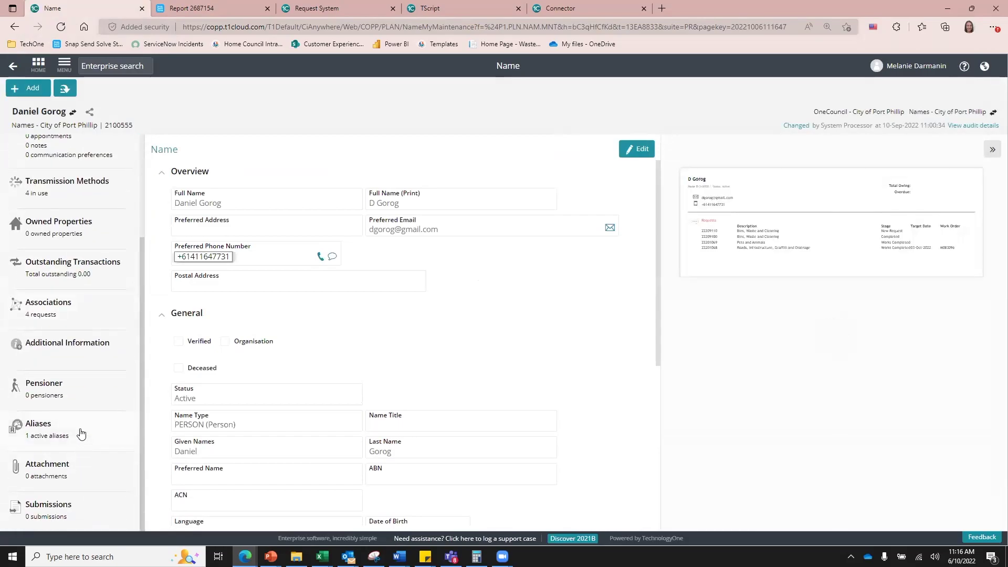
left_click(81, 434)
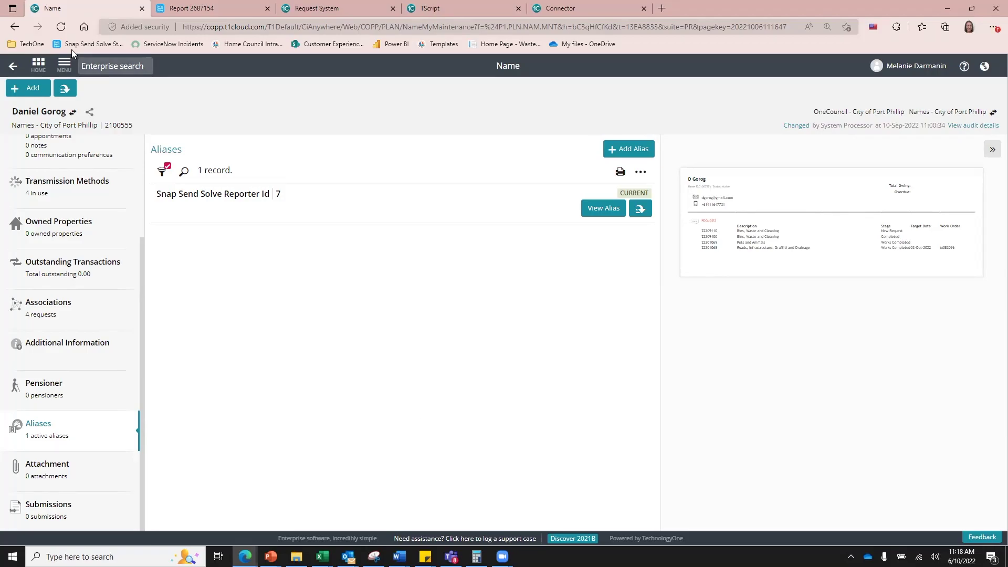
Step: Return to the request page, reload it, and dismiss the error list and system prompt
left_click(13, 65)
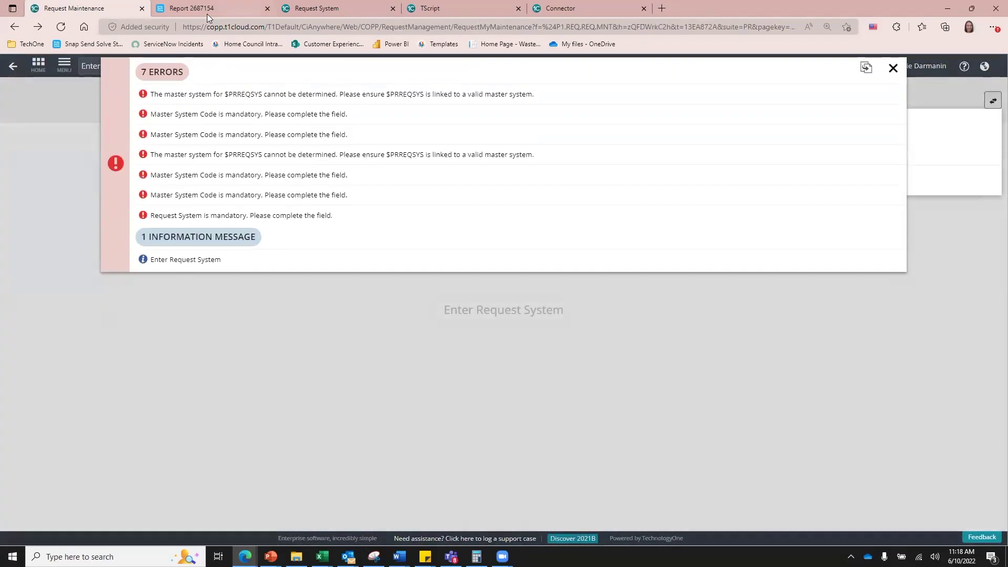
left_click(241, 24)
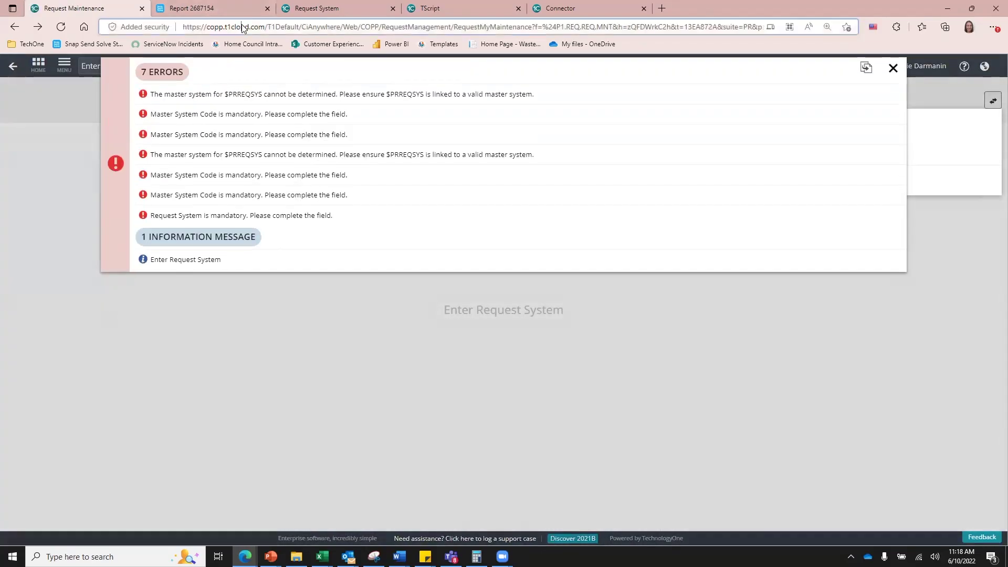
key("Return")
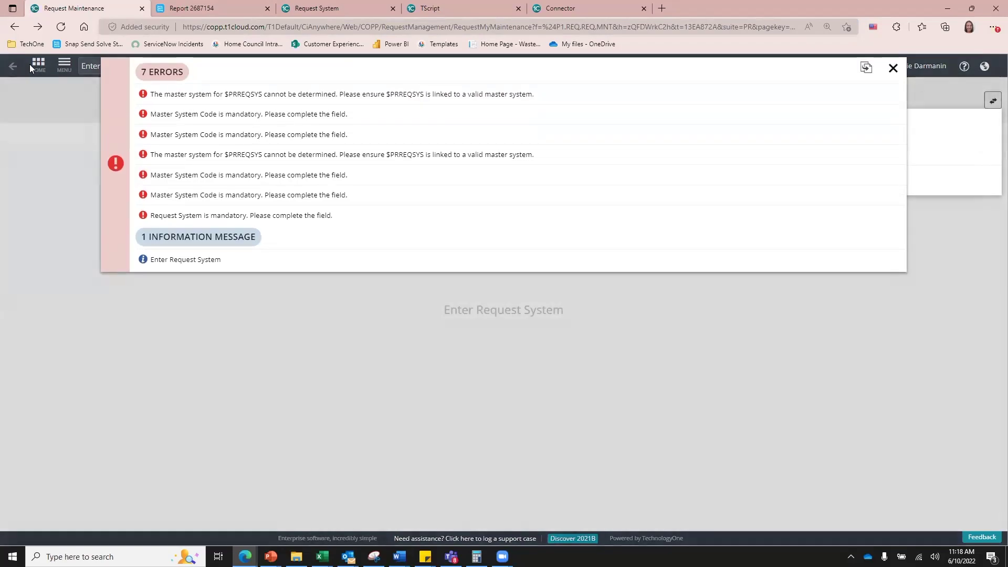
left_click(893, 67)
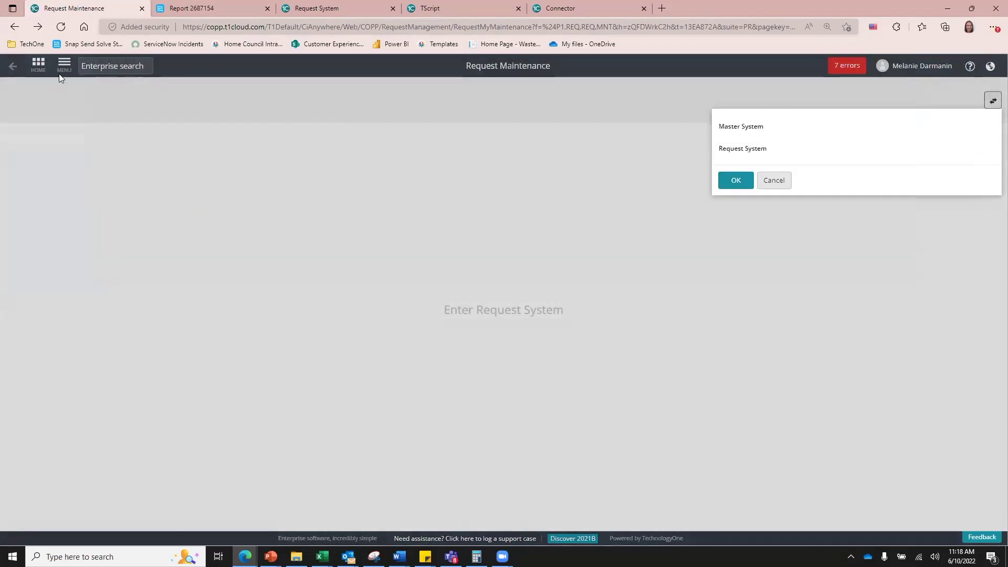
left_click(774, 182)
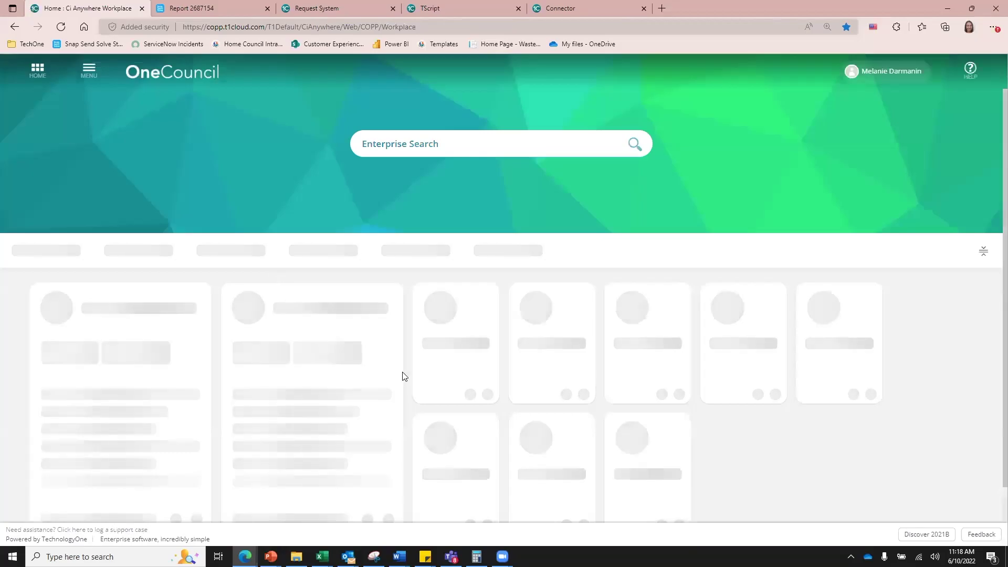
left_click(441, 383)
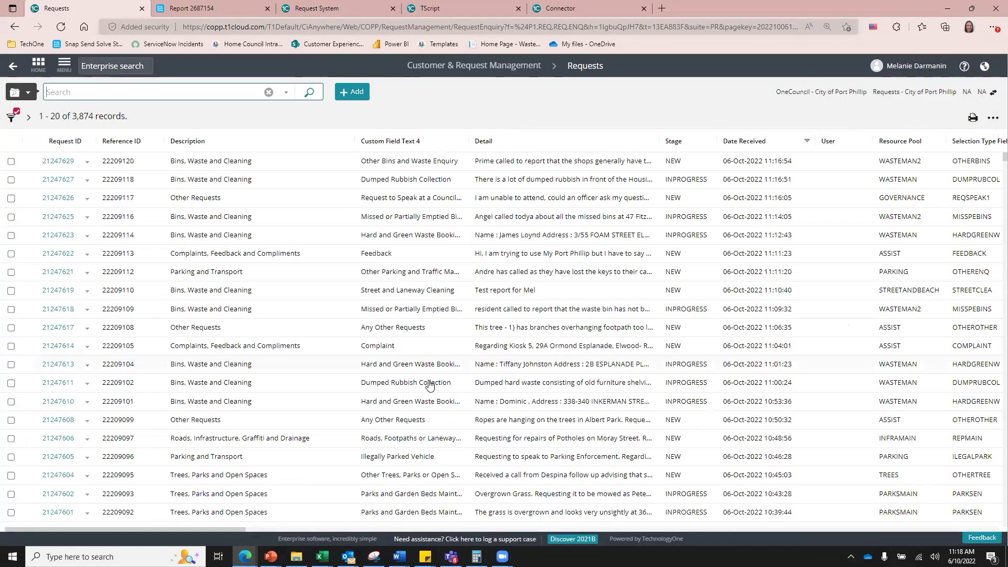
left_click(519, 292)
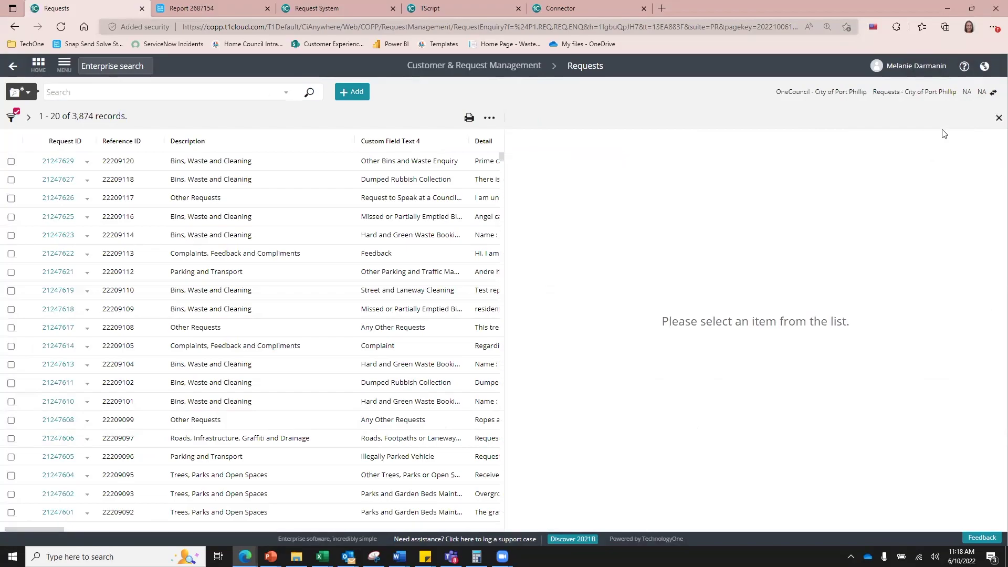
left_click(957, 121)
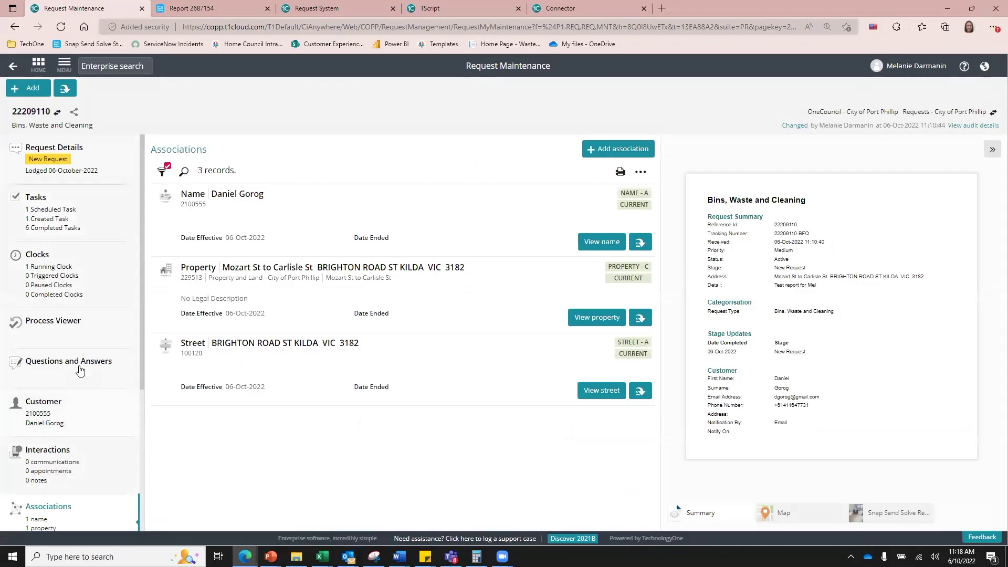
Step: Review request details, noting external reference 2687154 and the test report description
left_click(87, 175)
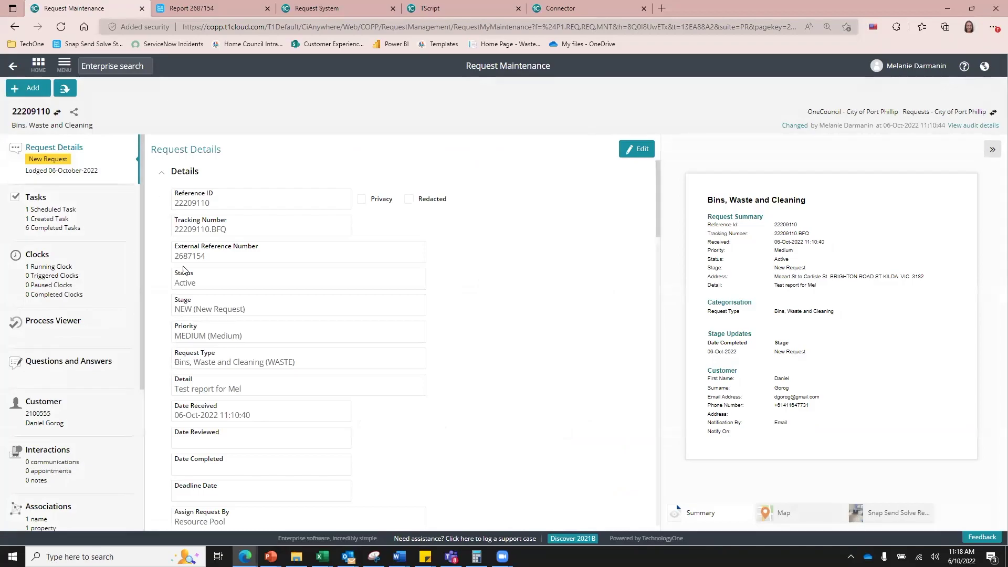
left_click_drag(205, 257, 175, 258)
left_click(225, 256)
left_click_drag(241, 389, 175, 390)
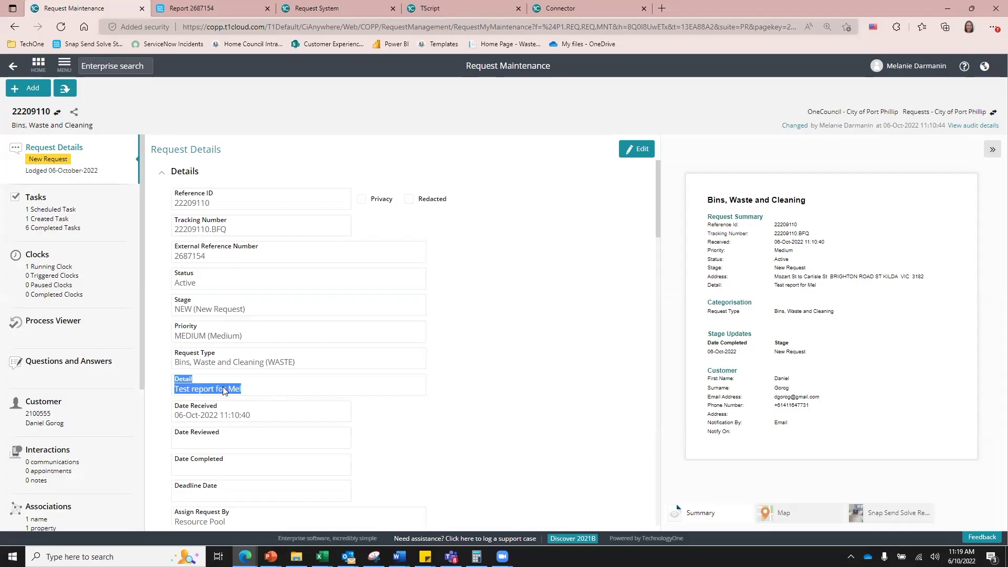
left_click(252, 389)
Step: Scroll through the rest of the details, then show the request's 8 workflow tasks
scroll(205, 391, "down", 4)
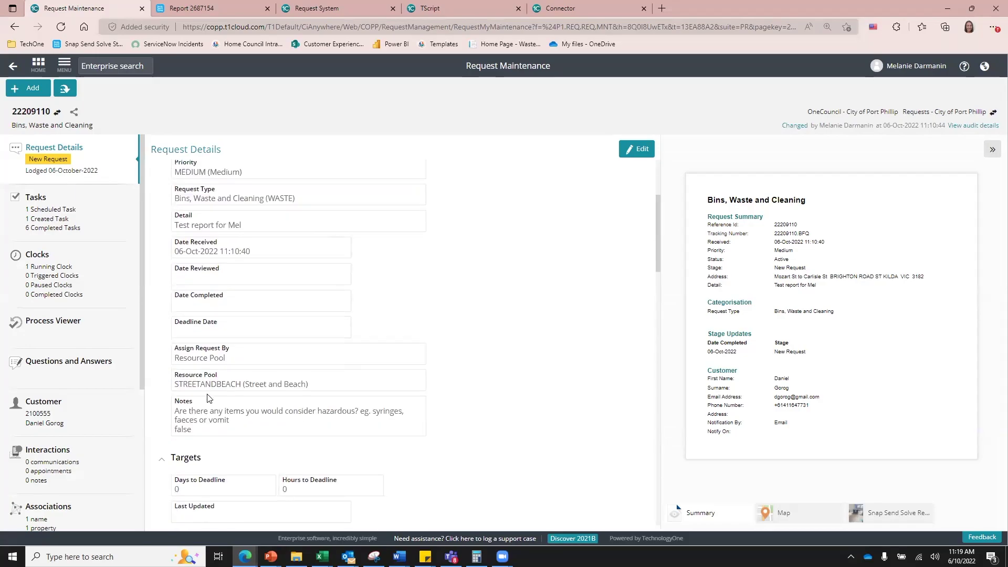
scroll(208, 399, "down", 1)
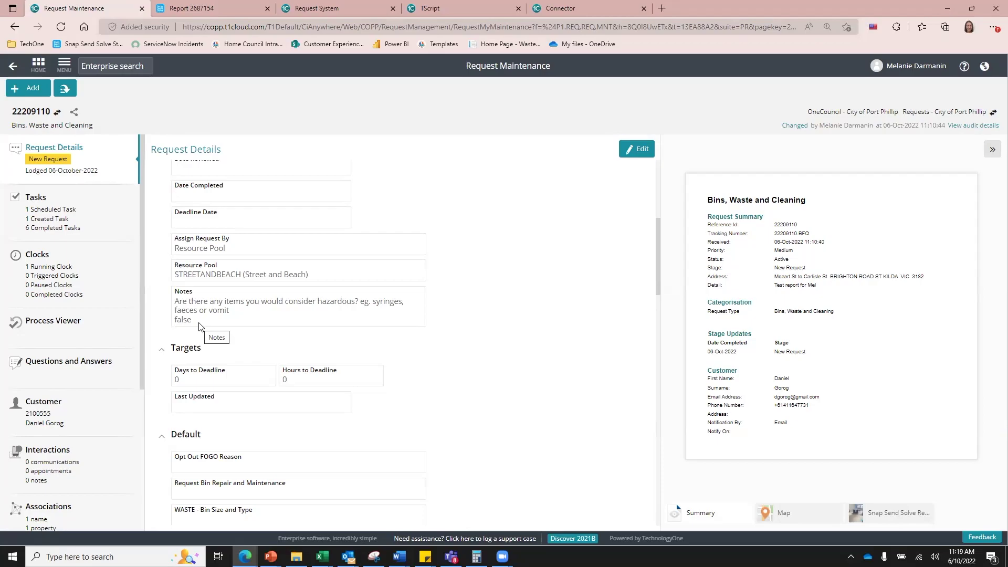
scroll(231, 347, "down", 3)
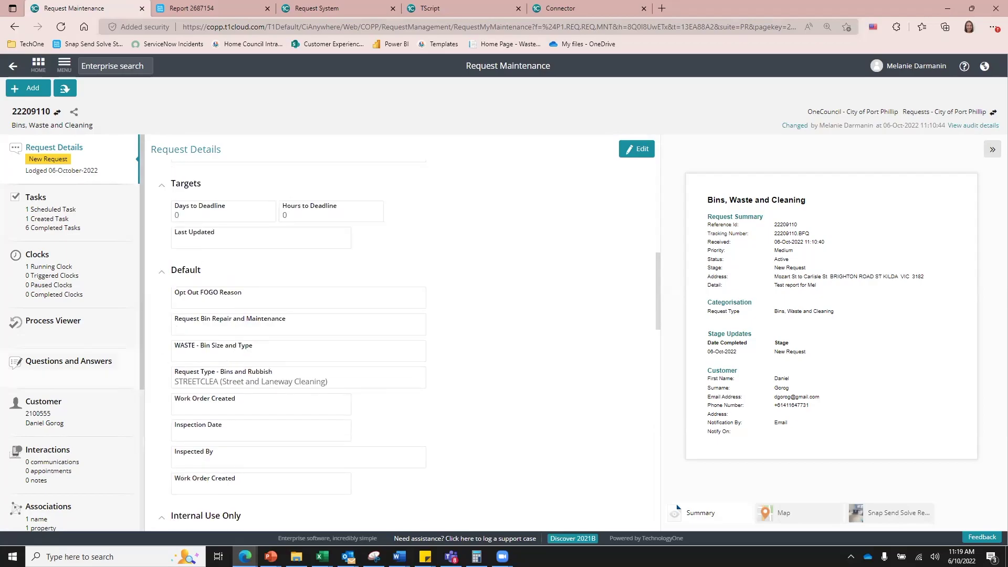
left_click(72, 218)
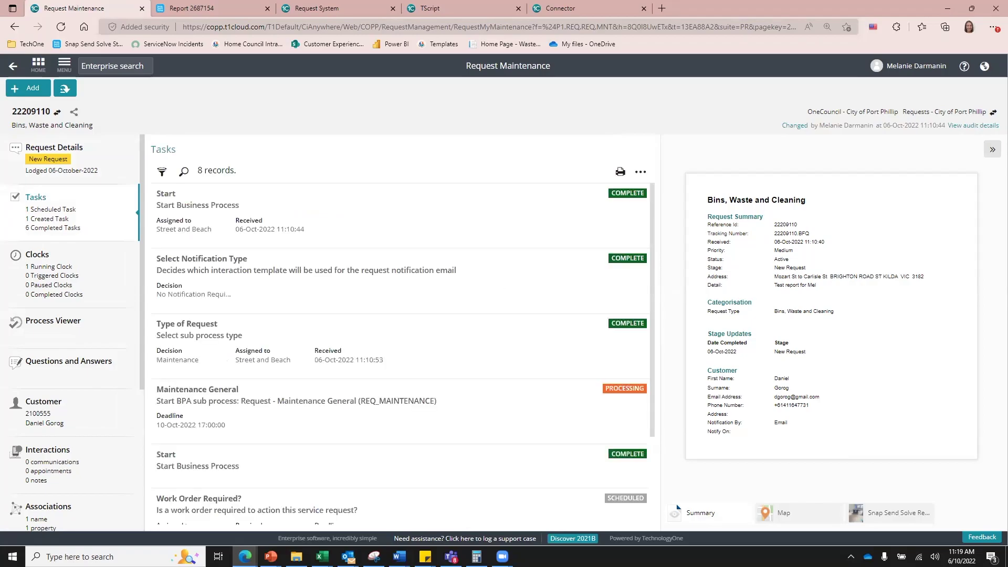
Step: Filter tasks to Scheduled, answer Yes to 'Work Order Required?', and show the draft Street Cleaning work order
left_click(162, 172)
left_click(174, 216)
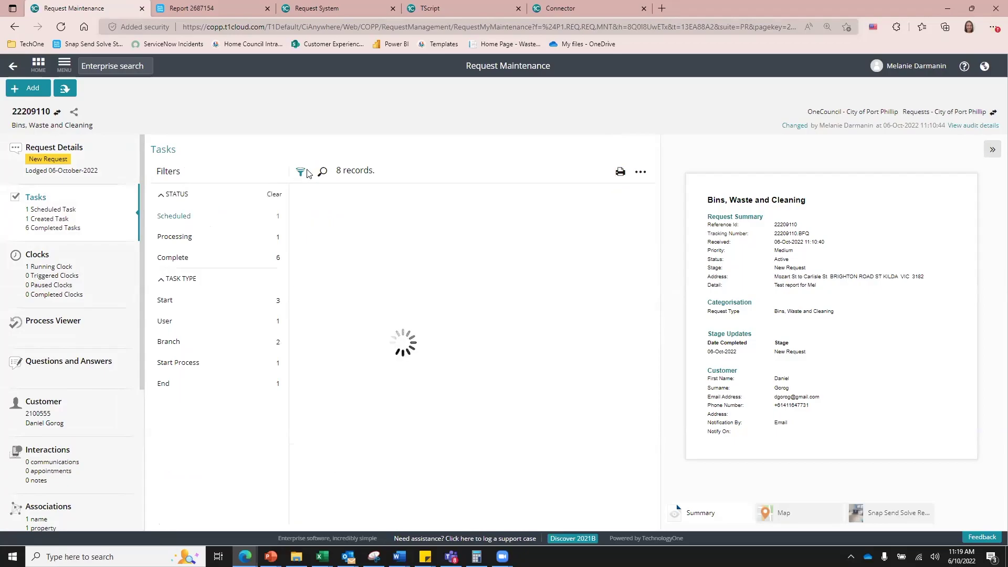
left_click(613, 238)
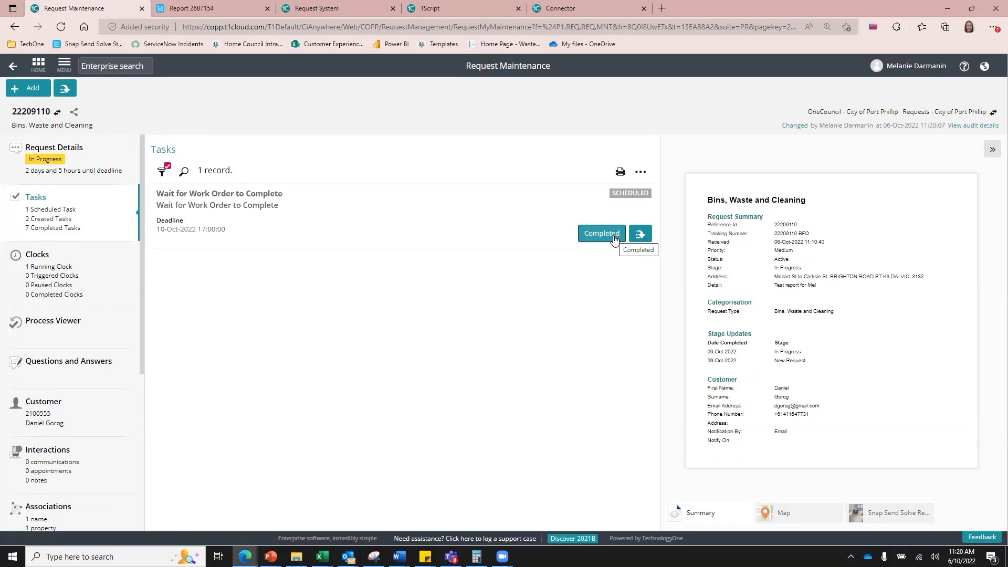
scroll(73, 420, "down", 5)
left_click(77, 469)
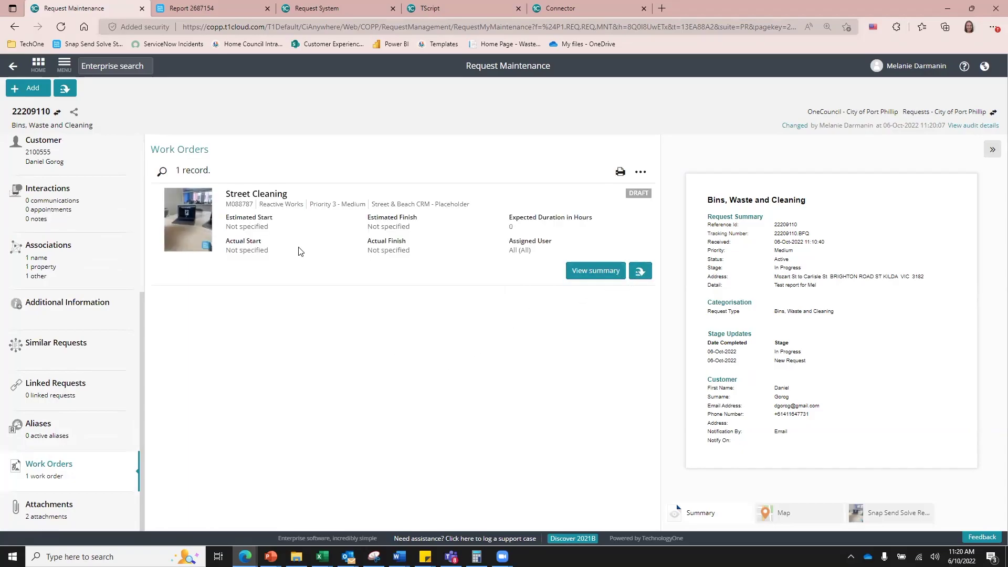
Step: Open Street Cleaning work order M088787 and approve it, keeping the assigned user
left_click_drag(253, 193, 283, 270)
left_click(297, 265)
left_click(639, 271)
left_click(615, 290)
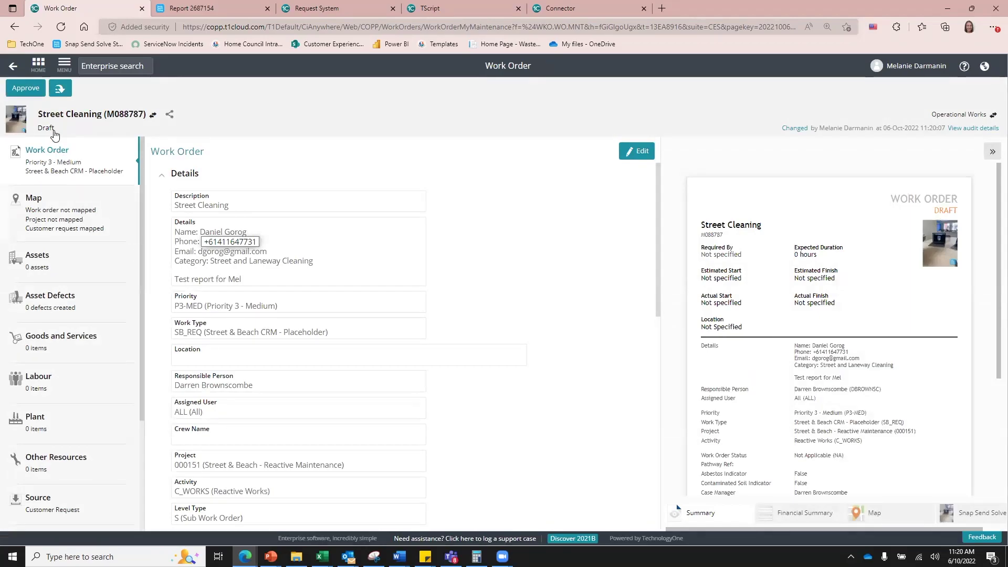
left_click(28, 92)
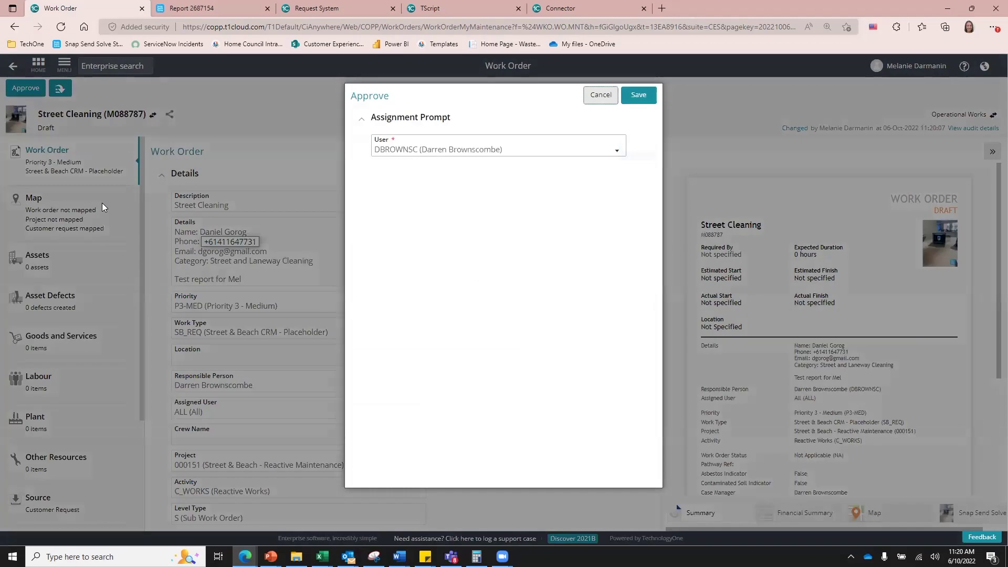
left_click(637, 96)
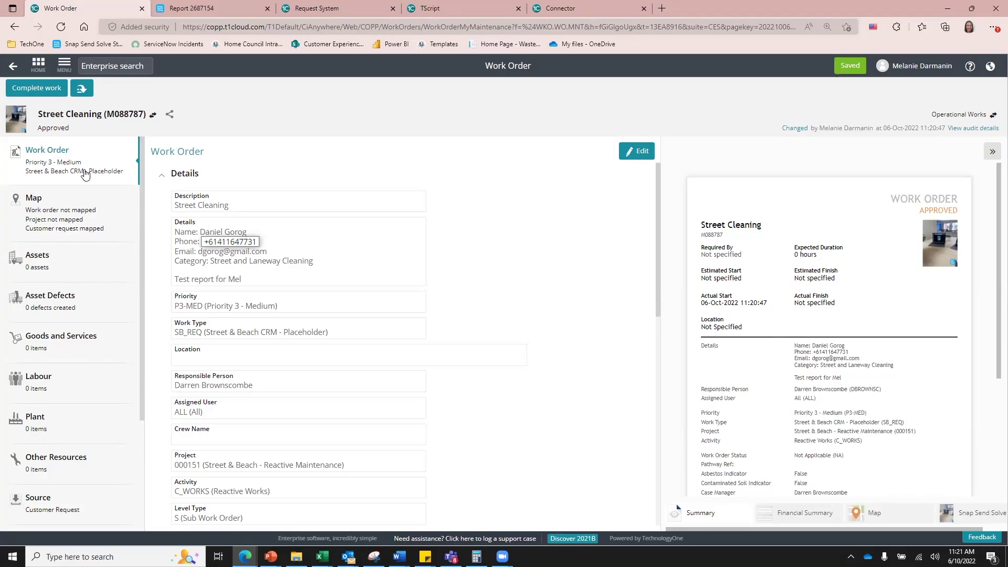
left_click(49, 93)
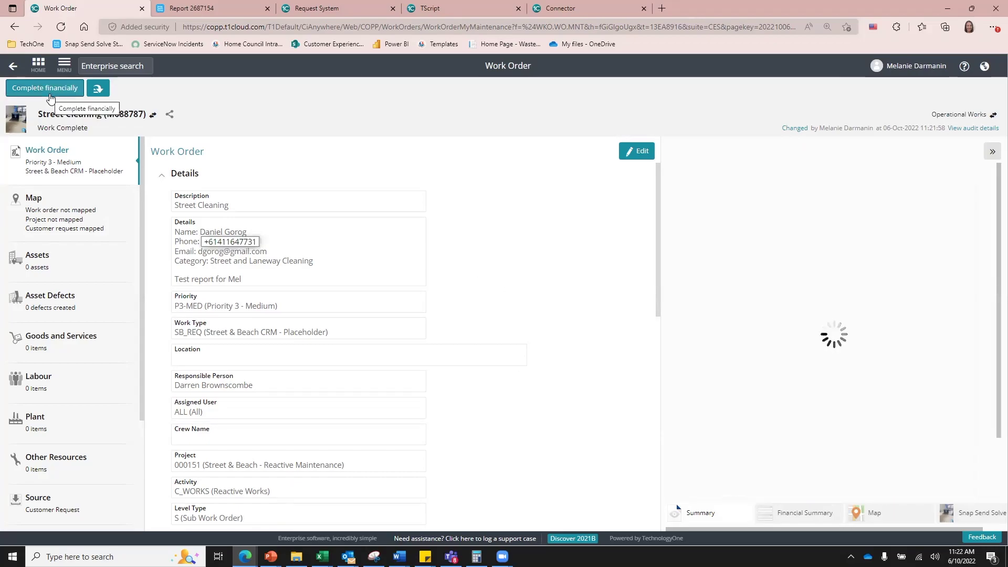
left_click(15, 68)
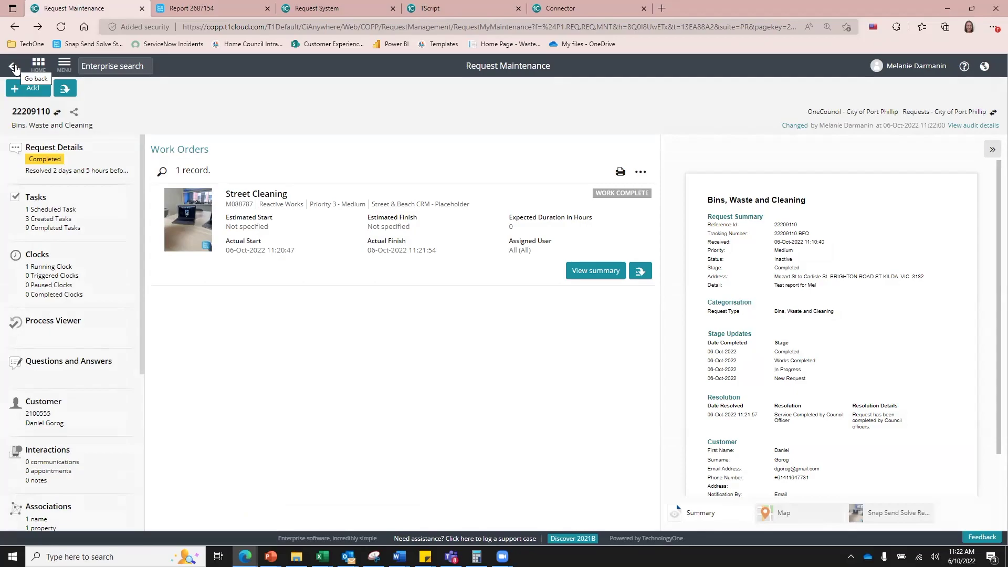
left_click(584, 12)
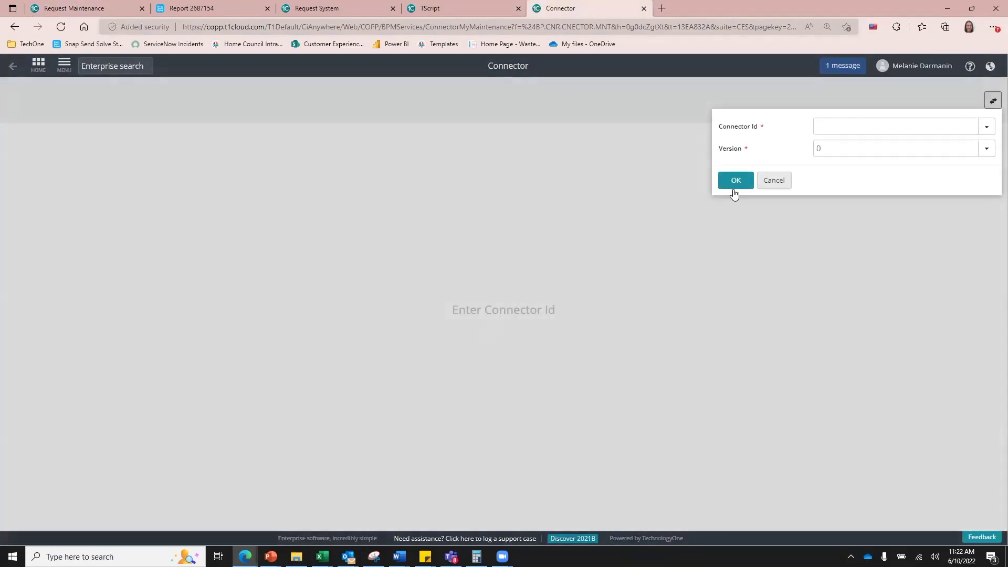
left_click(771, 180)
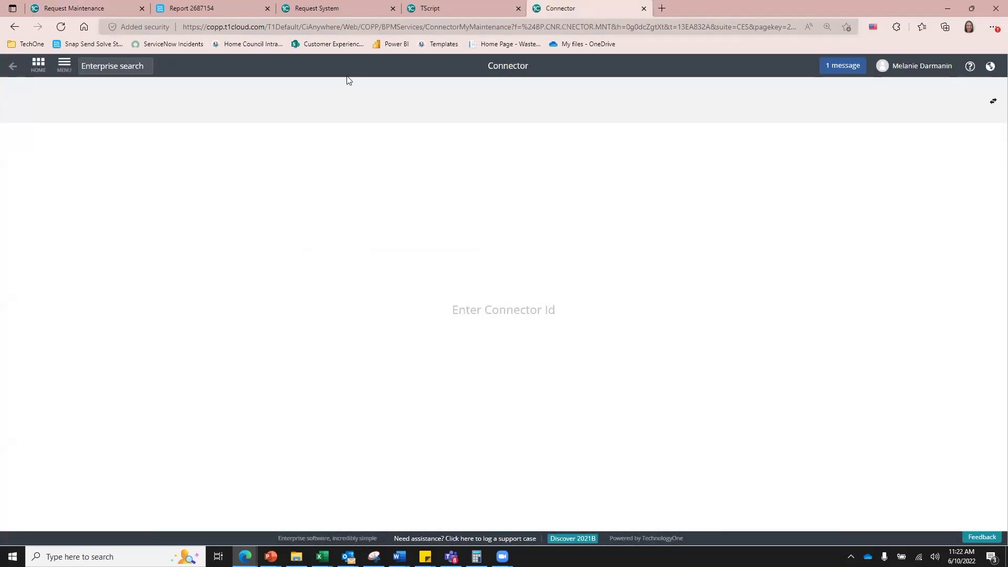
left_click(106, 5)
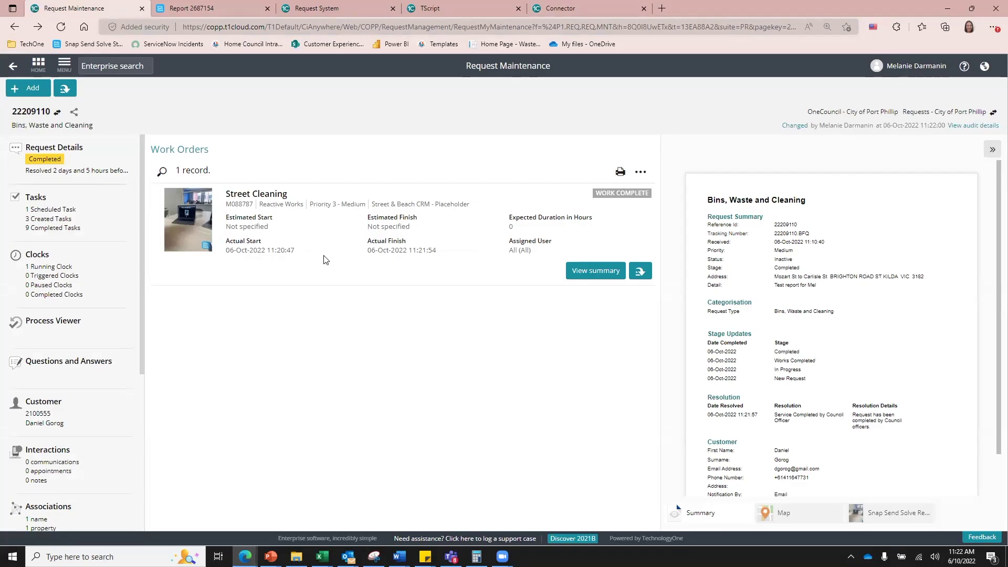
left_click(100, 172)
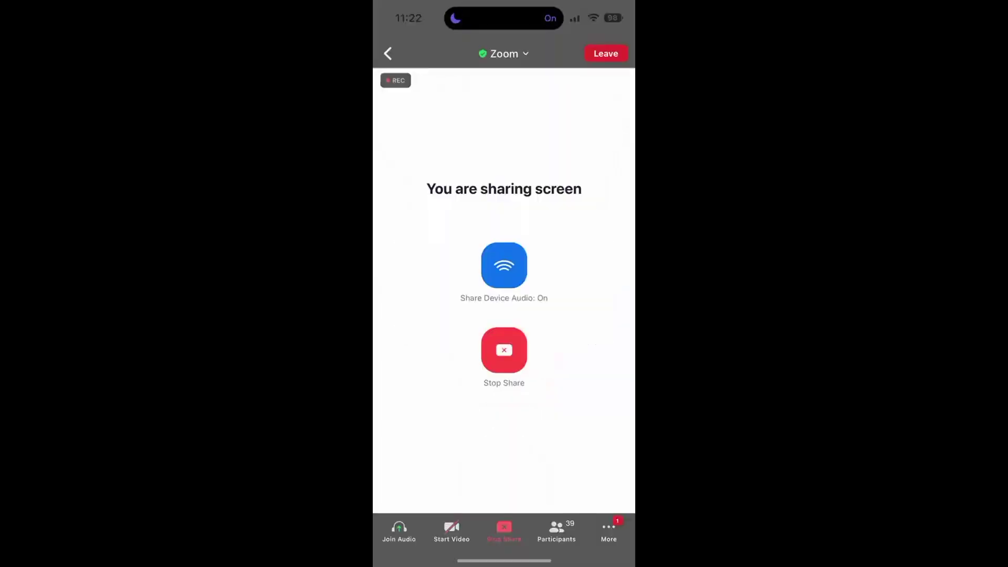
Step: Switch the phone to Snap Send Solve's Reports list and move the floating video aside
left_click_drag(462, 560, 604, 561)
left_click_drag(547, 100, 627, 91)
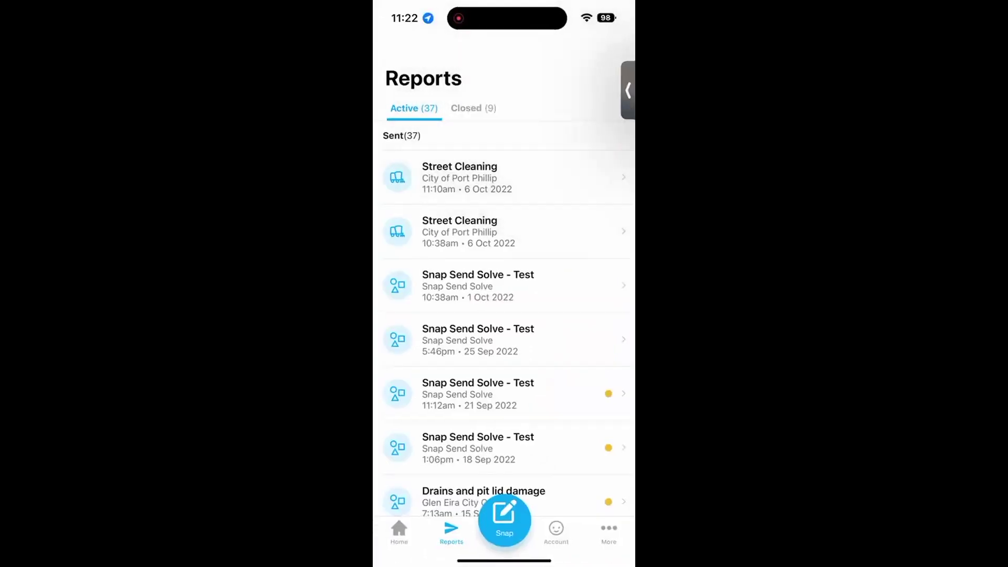
Step: Close the 11:10am Street Cleaning report as solved
left_click(460, 178)
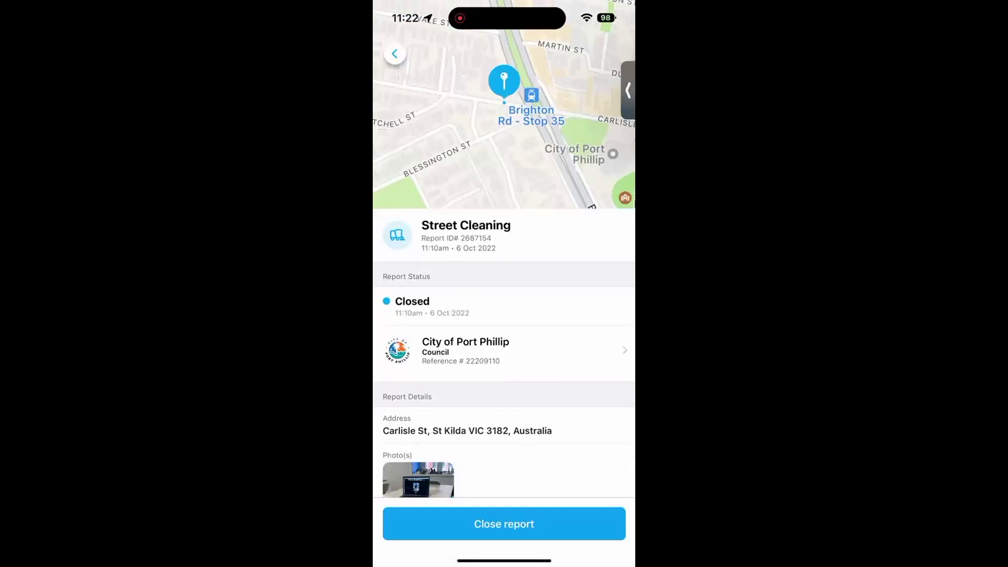
scroll(504, 315, "down", 1)
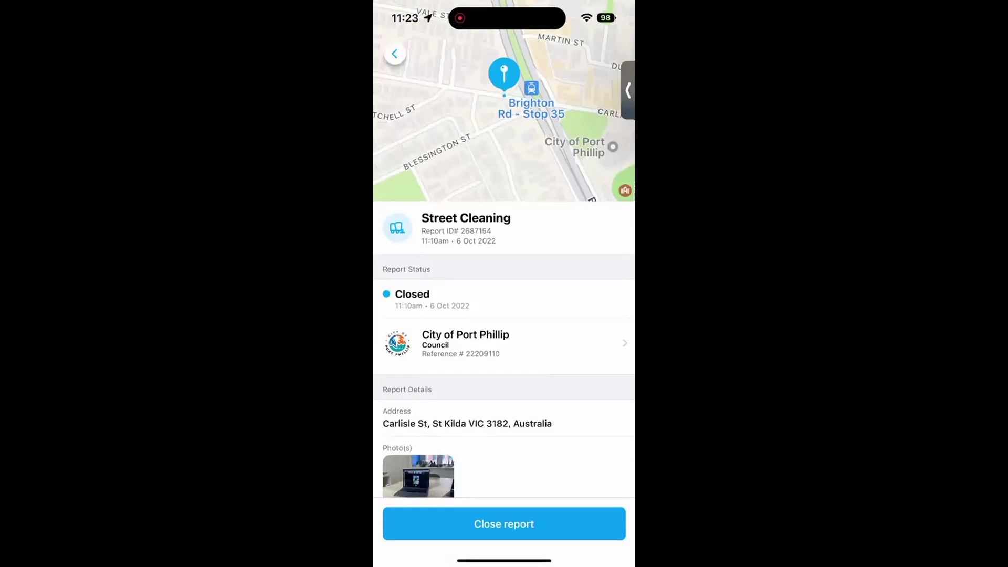
left_click(504, 524)
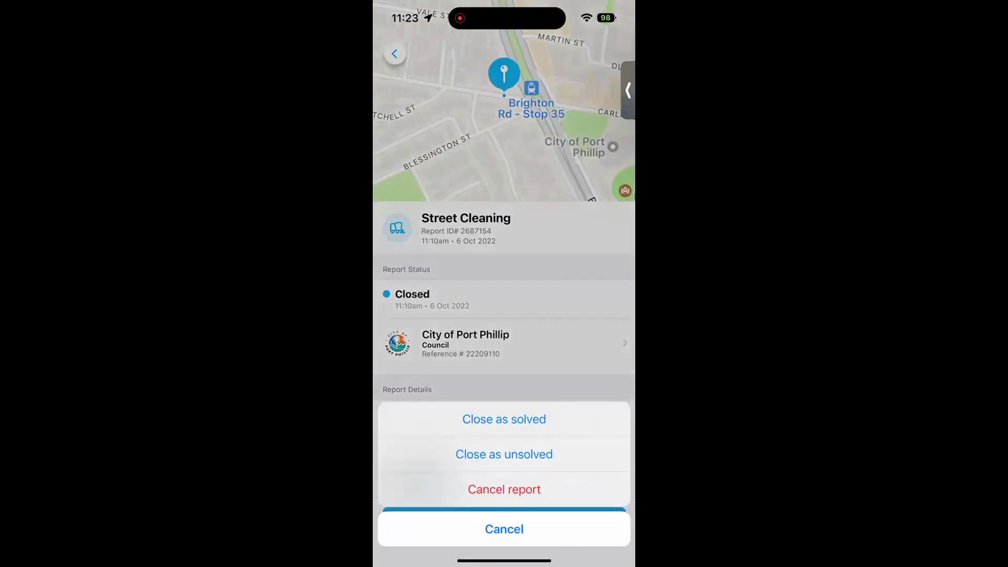
left_click(504, 507)
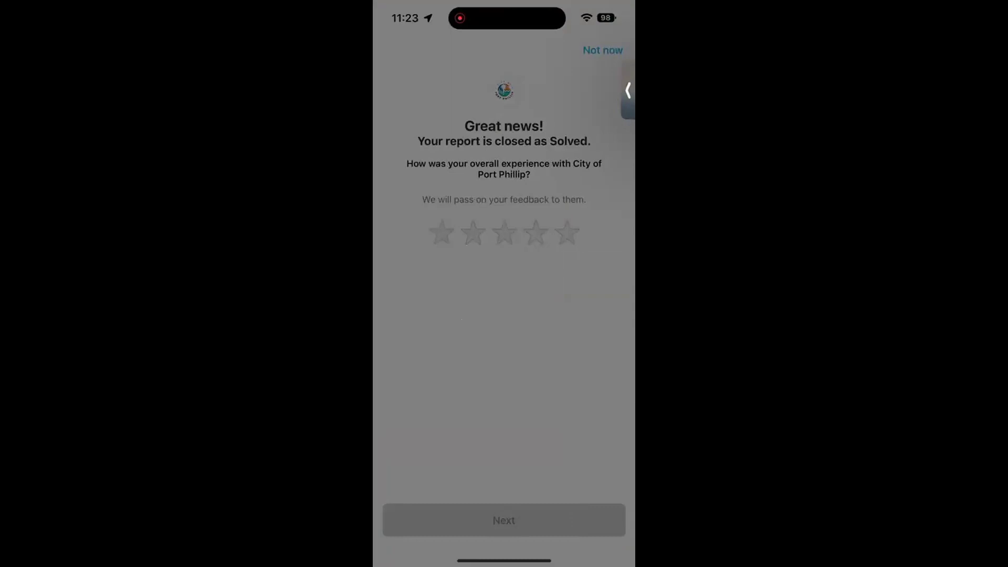
Step: Rate the overall experience, communication, solve satisfaction and speed five stars each
left_click(567, 233)
left_click(504, 520)
left_click(560, 206)
left_click(561, 269)
left_click(561, 334)
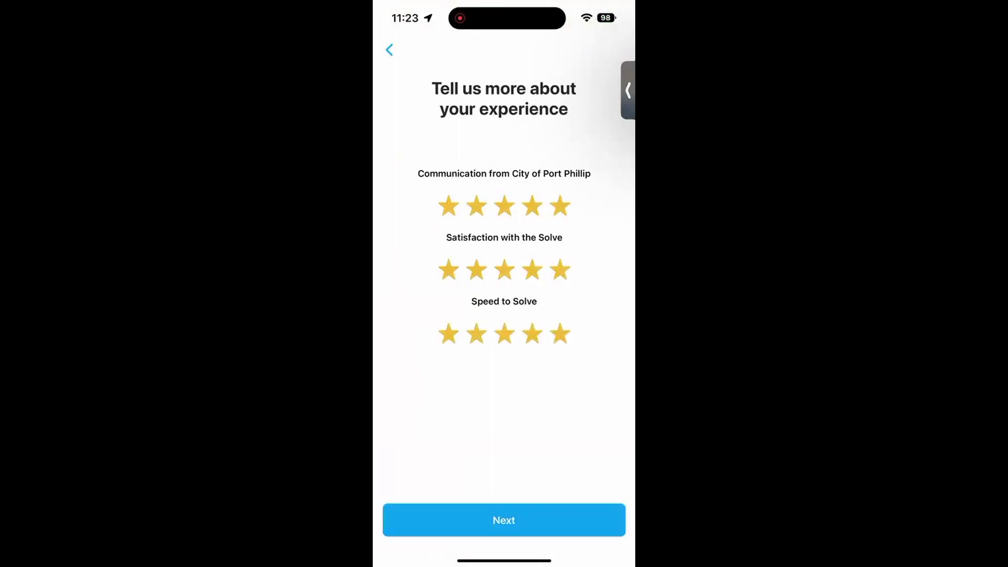
left_click(504, 520)
Step: Answer the survey: solved in under a week, notified by City of Port Phillip, progress update received
left_click(421, 181)
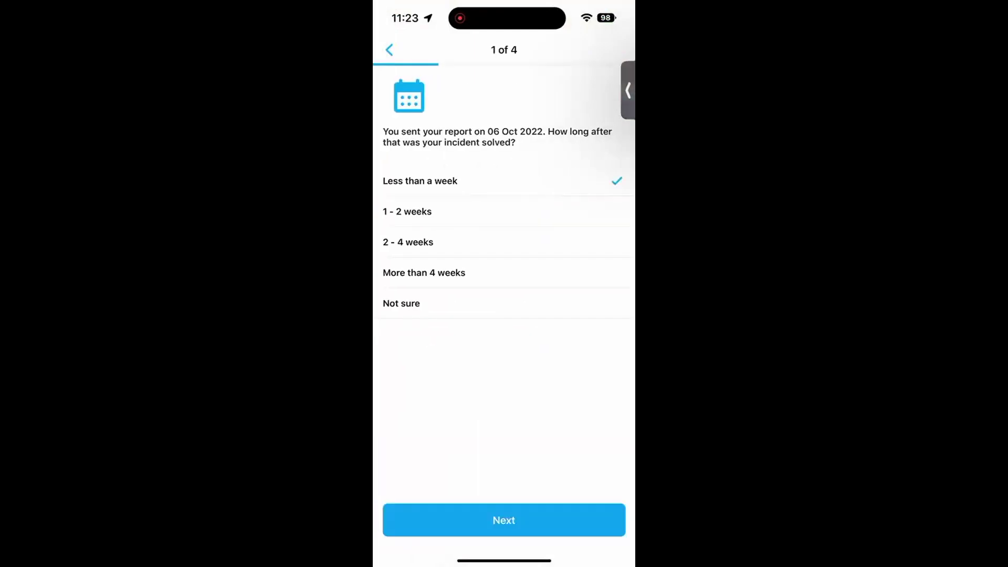
left_click(504, 520)
left_click(414, 170)
left_click(459, 200)
left_click(504, 520)
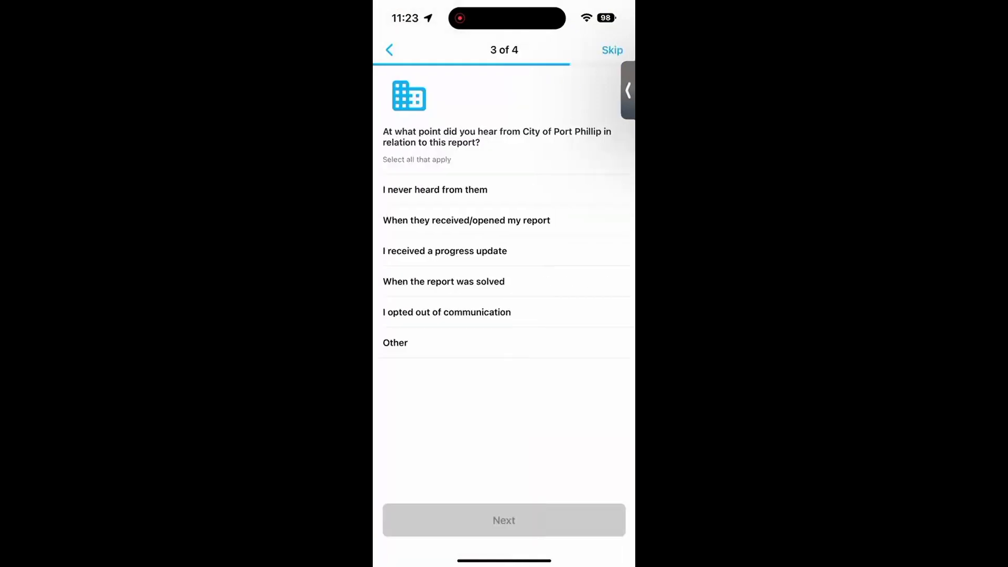
left_click(444, 250)
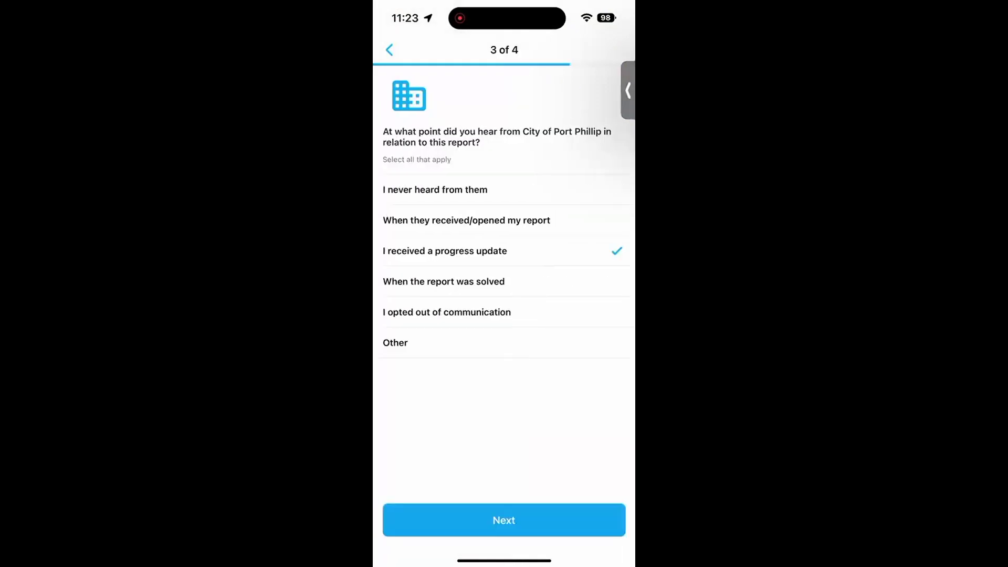
left_click(504, 520)
Step: Add the closing comment 'Thanks!' and submit the feedback
left_click(504, 333)
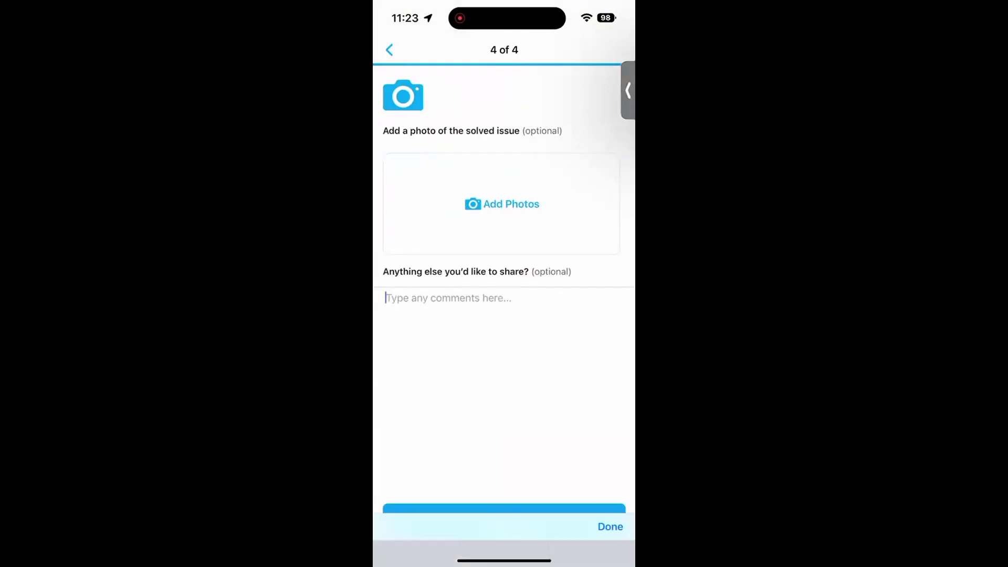
type("Thanks!")
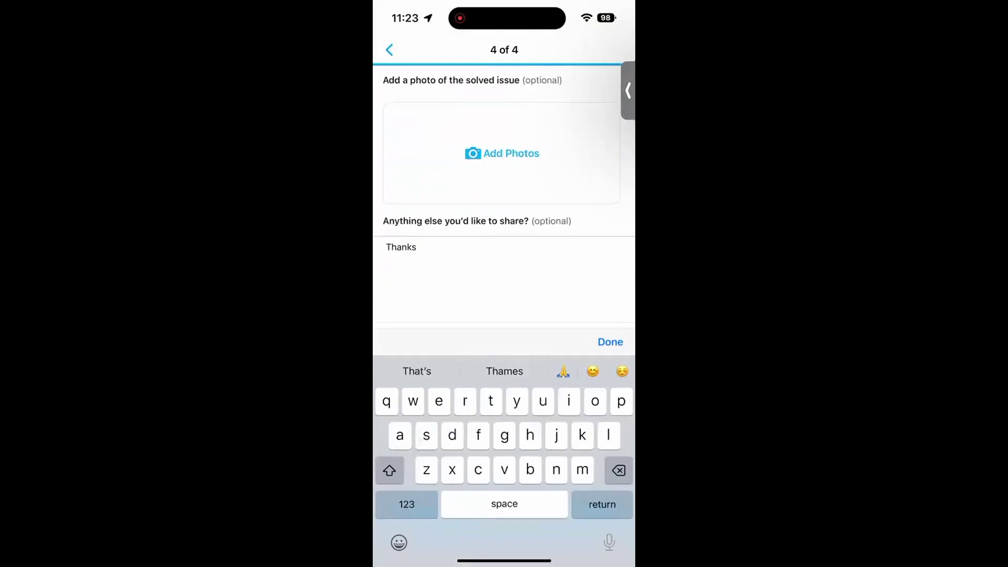
left_click(406, 505)
type("!")
left_click(610, 341)
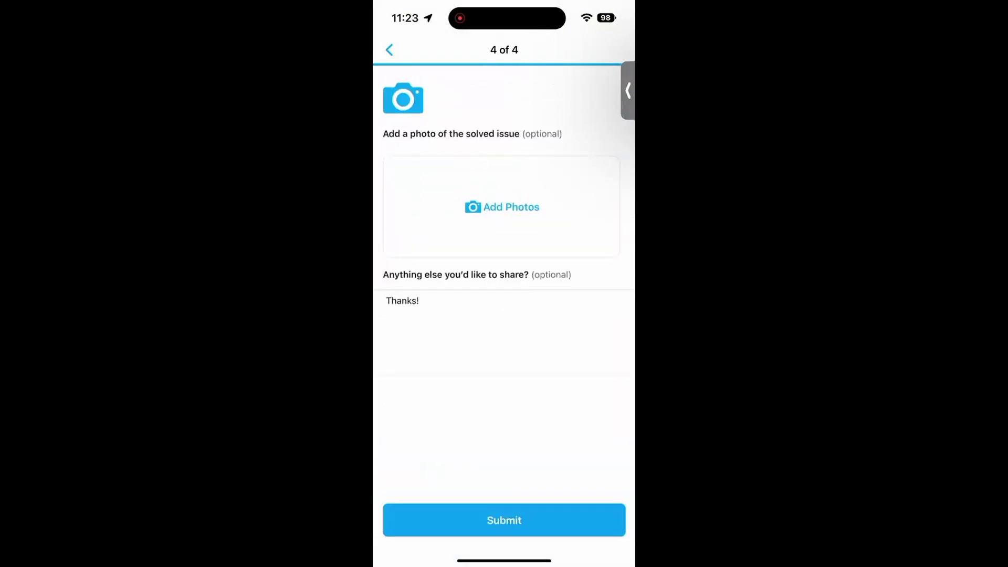
left_click(504, 520)
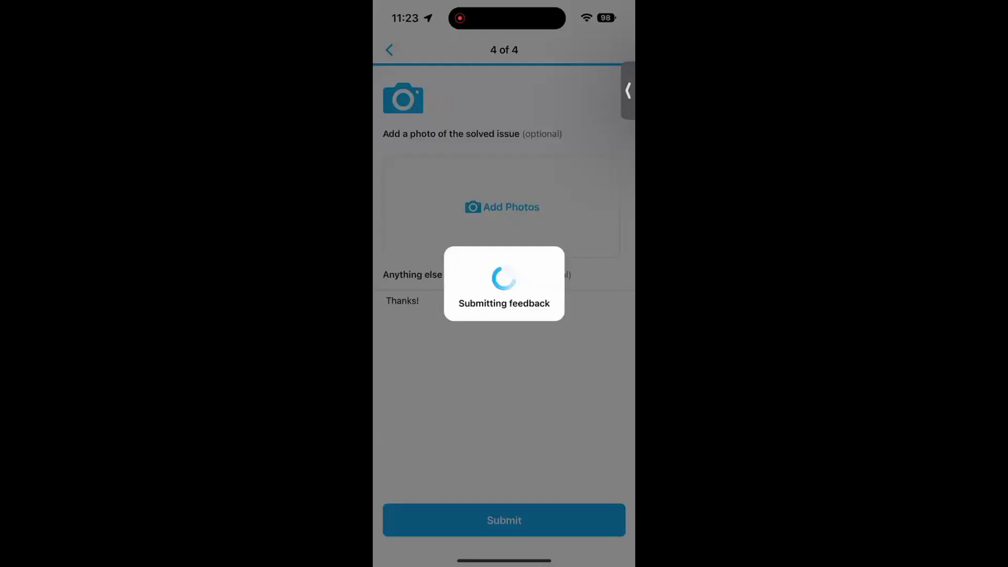
left_click(504, 518)
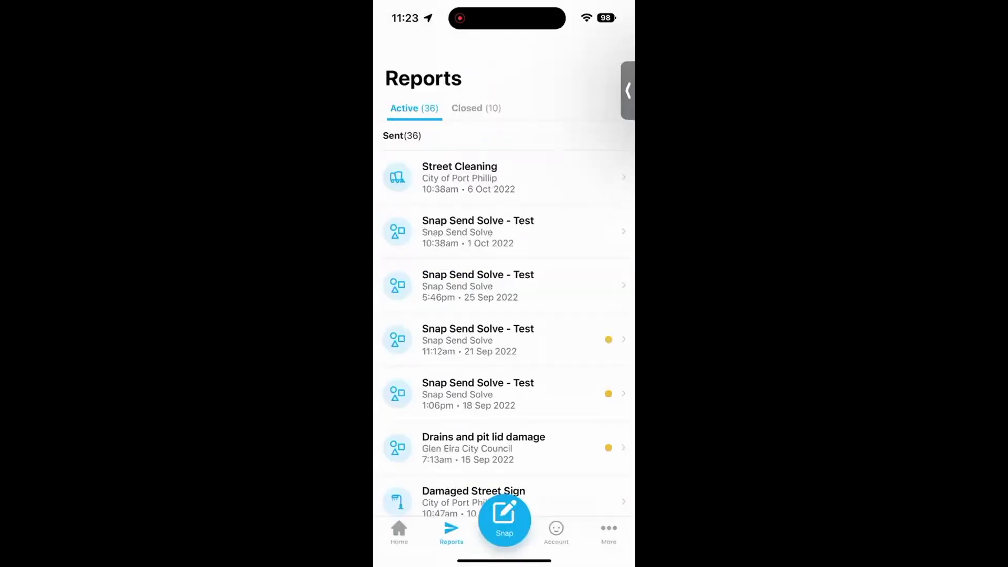
Step: Check the Street Cleaning report shows Solved in the Closed reports list
left_click(477, 108)
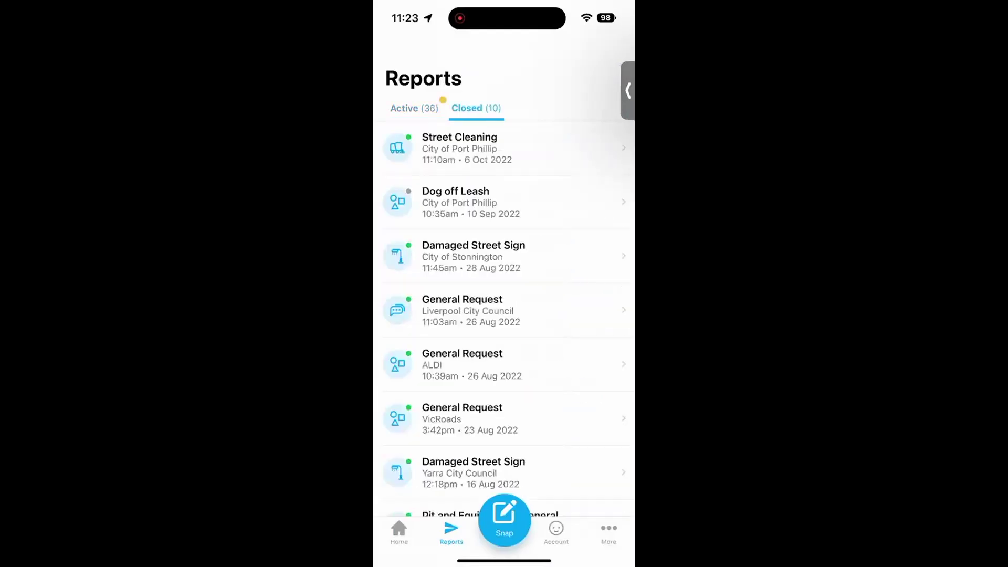
left_click(459, 148)
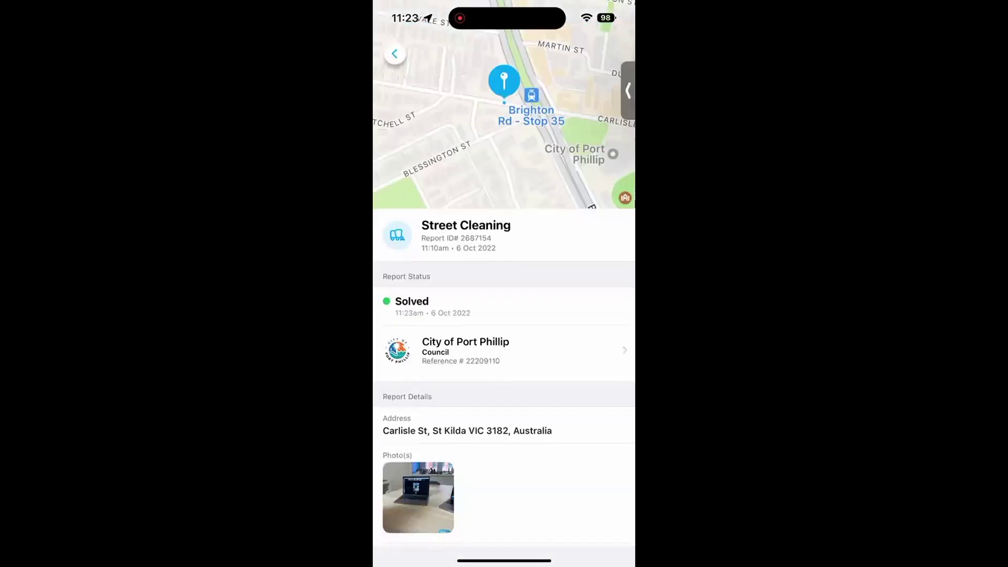
left_click(395, 53)
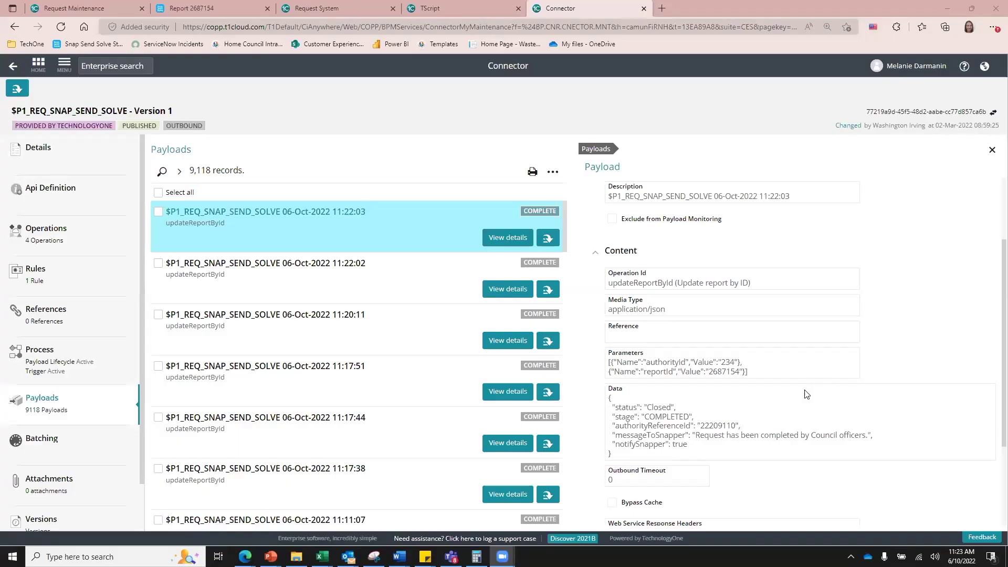
Step: Inspect the 11:22:03 payload's reference ID and messageToSnapper 'Request has been completed by Council officers.'
scroll(798, 394, "down", 1)
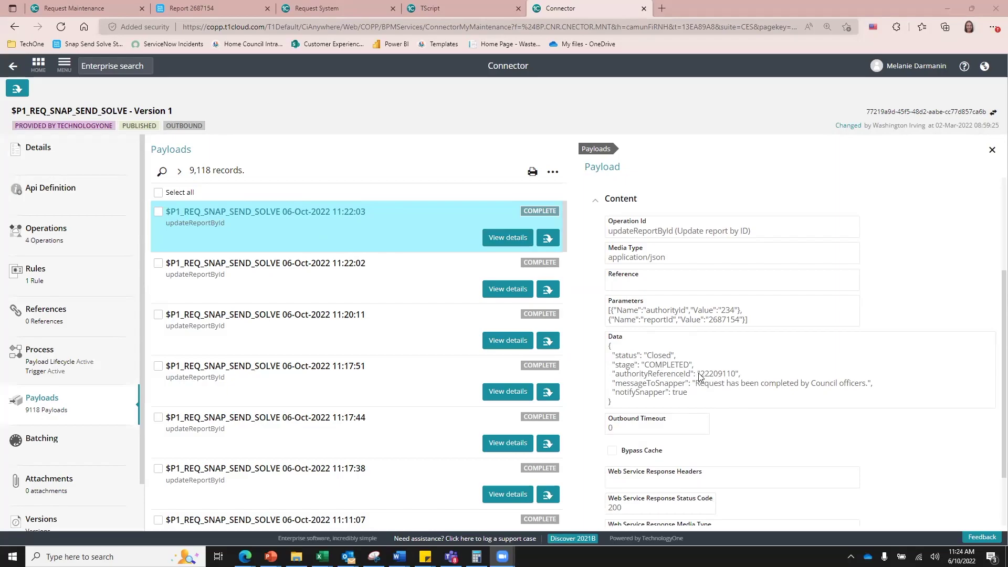
left_click_drag(700, 373, 732, 374)
left_click(716, 380)
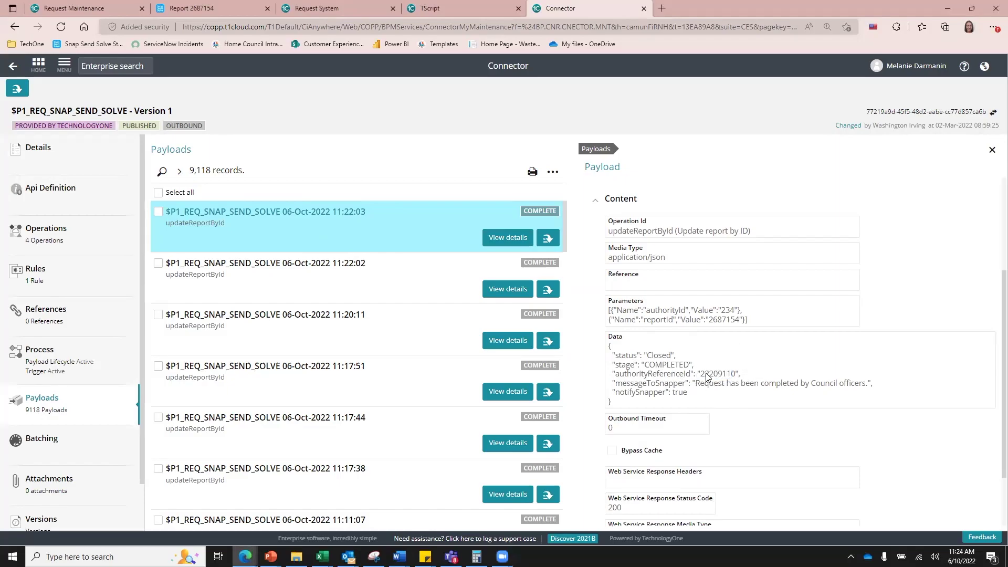
left_click_drag(696, 387, 657, 389)
left_click(880, 389)
left_click(657, 389)
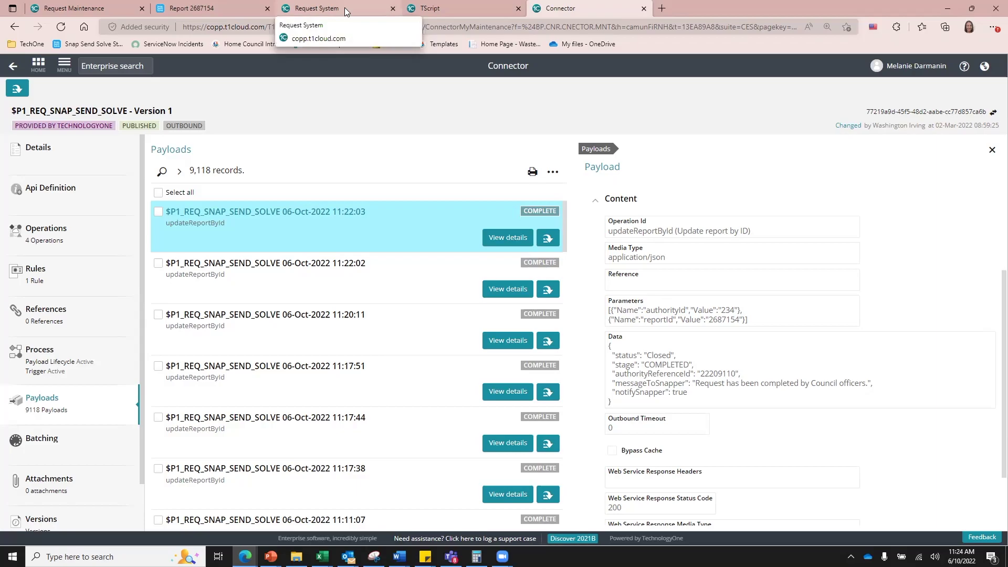
left_click_drag(882, 389, 610, 388)
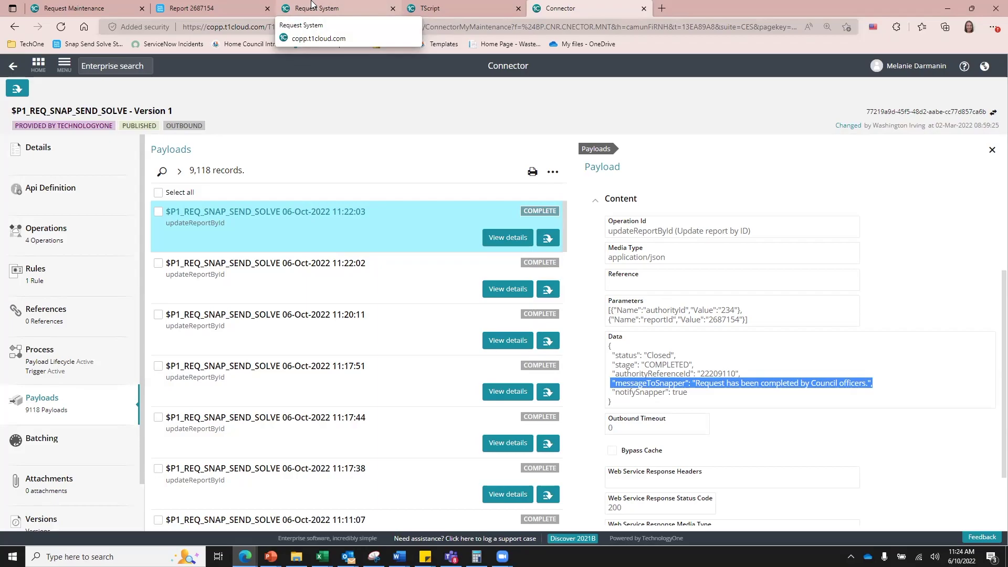
left_click(312, 4)
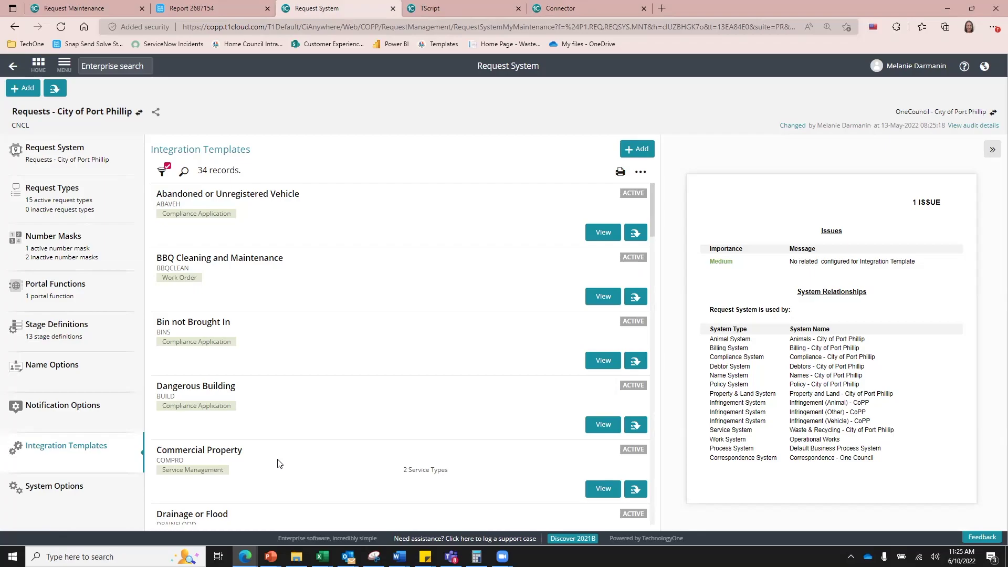
Step: Search the integration templates for 'sss' and view the Snap Send Solve template
left_click(184, 172)
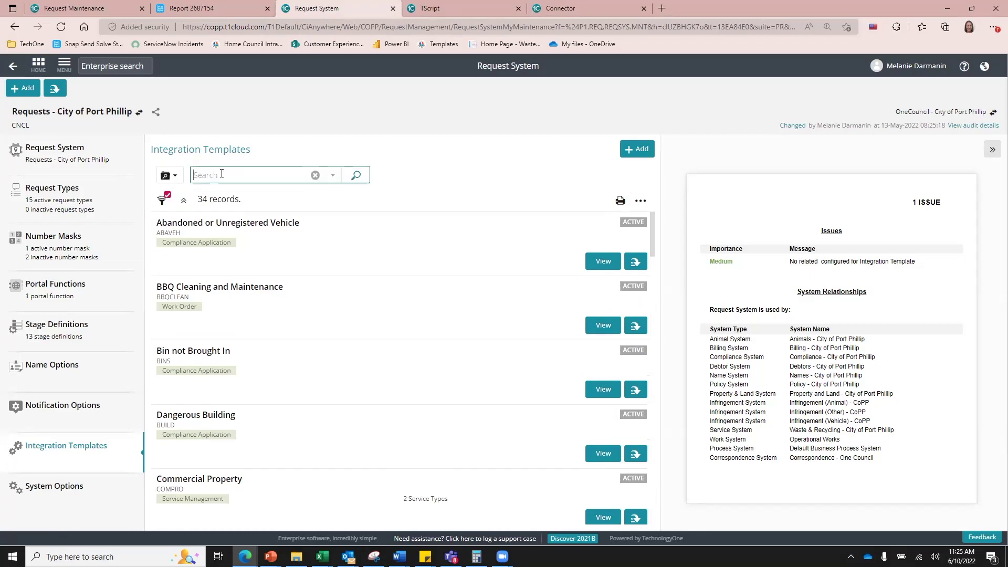
type("sss")
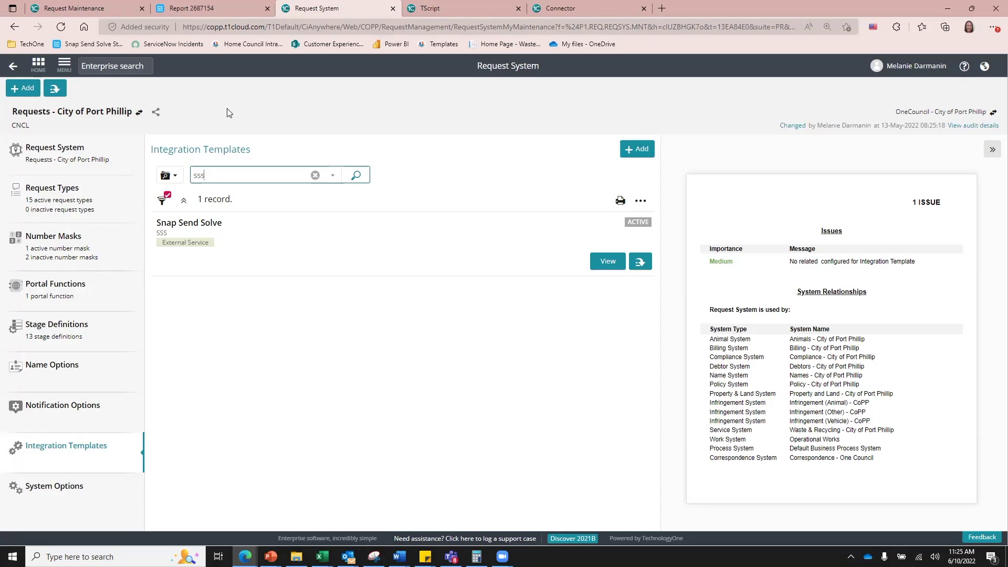
left_click(607, 261)
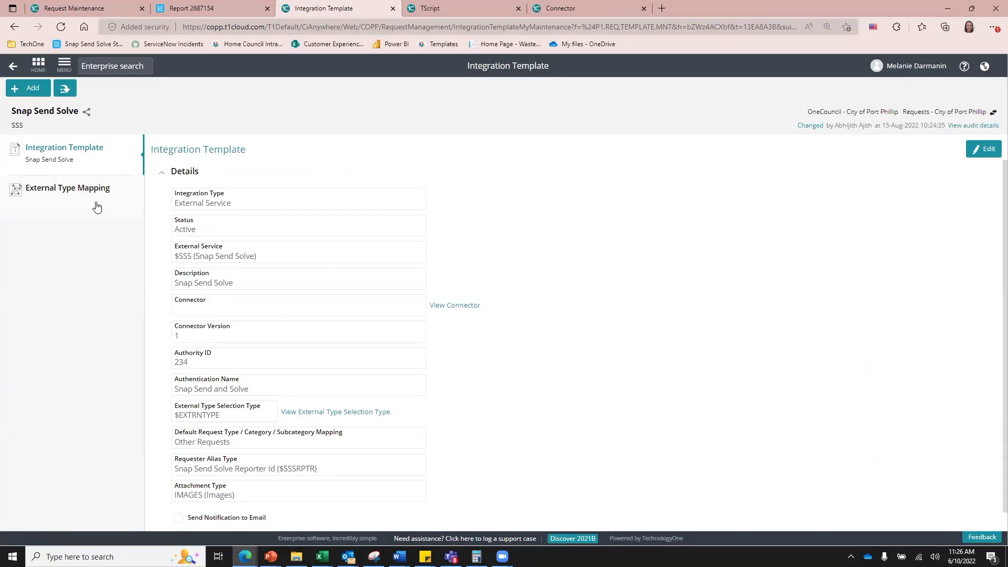
Step: Search the template's external type mappings for 'street cleaning' and edit Street Cleaning to WASTE
left_click(74, 206)
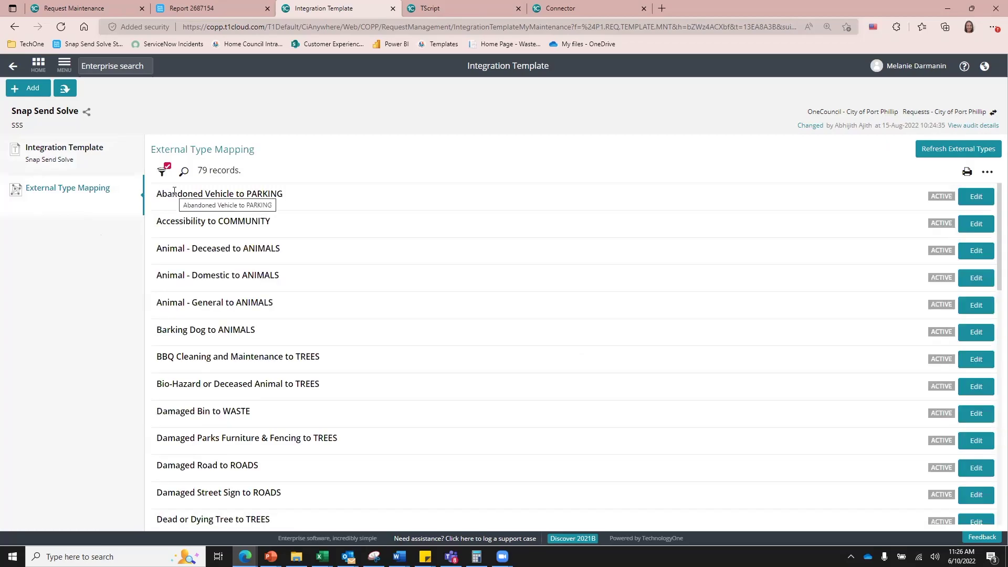
left_click(184, 172)
type("stret")
type("eet cleaning")
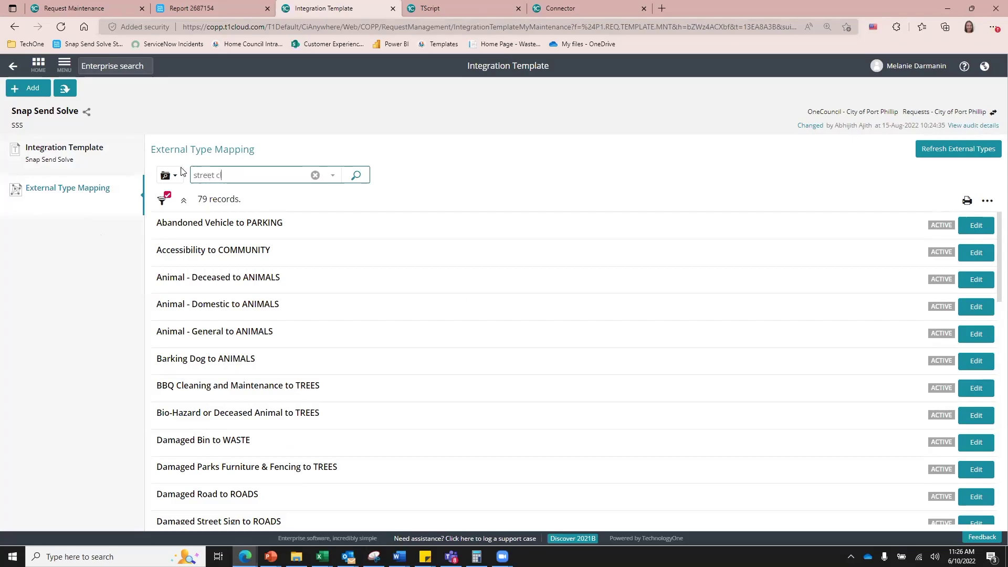
key("Return")
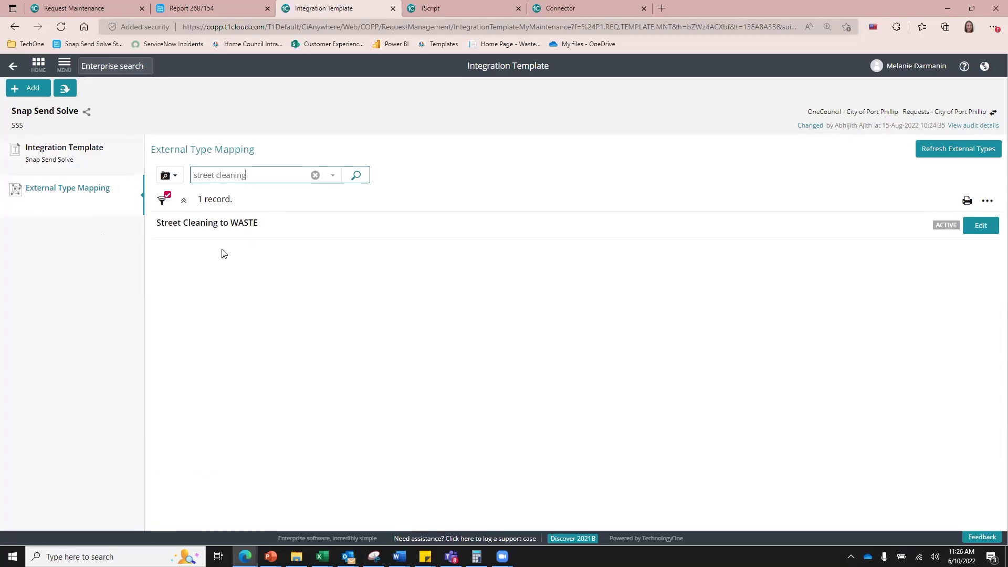
left_click(972, 227)
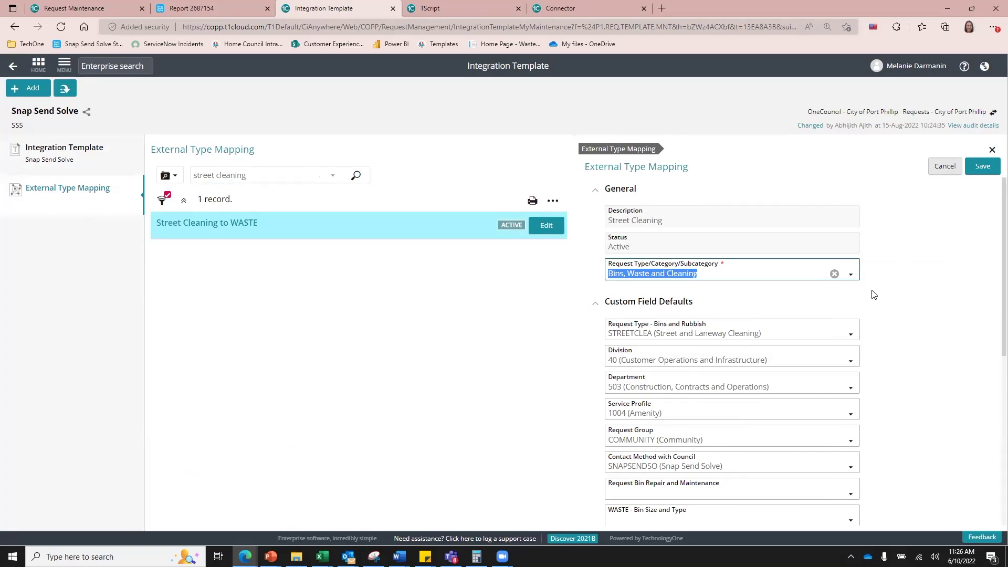
left_click(658, 273)
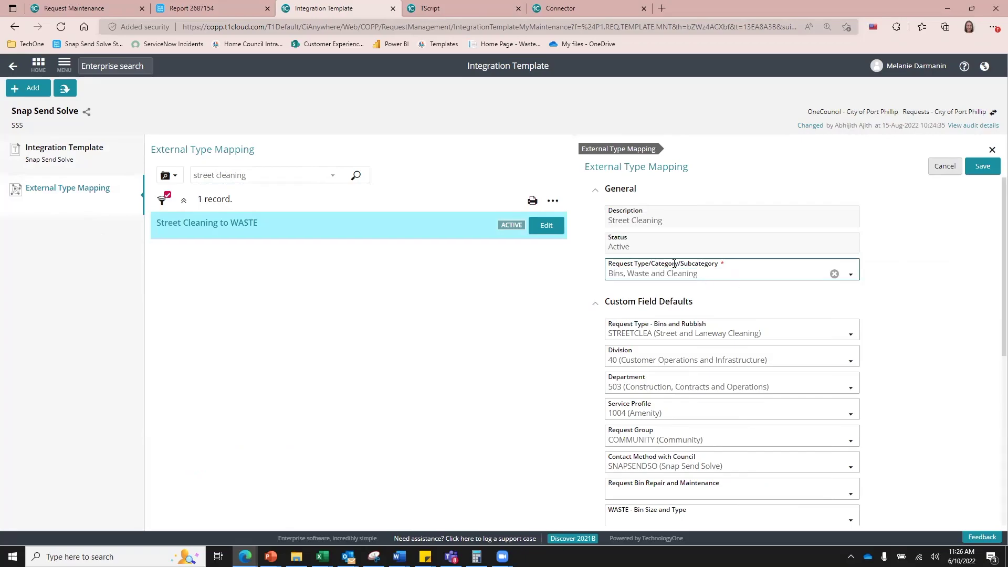
left_click(917, 255)
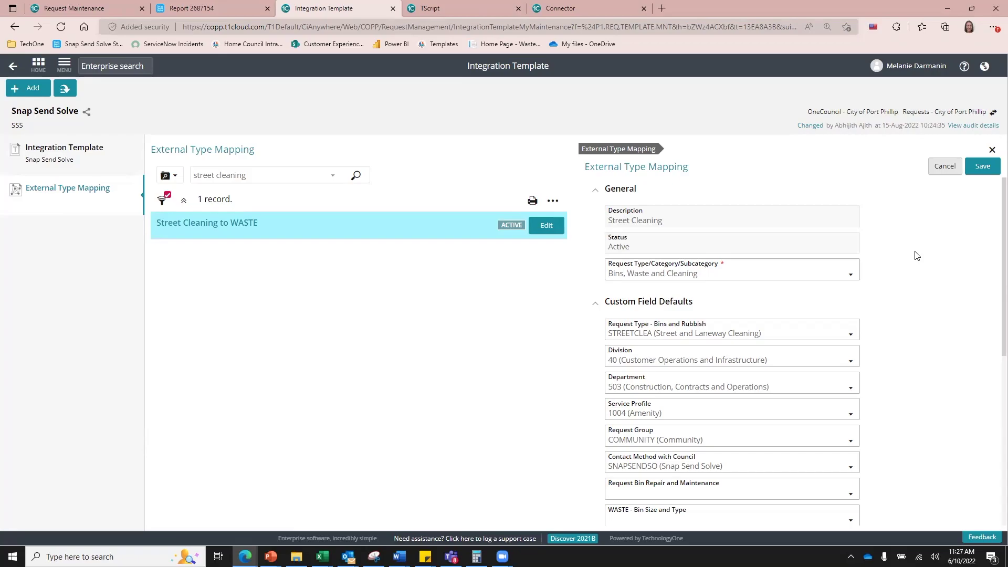
scroll(939, 281, "down", 1)
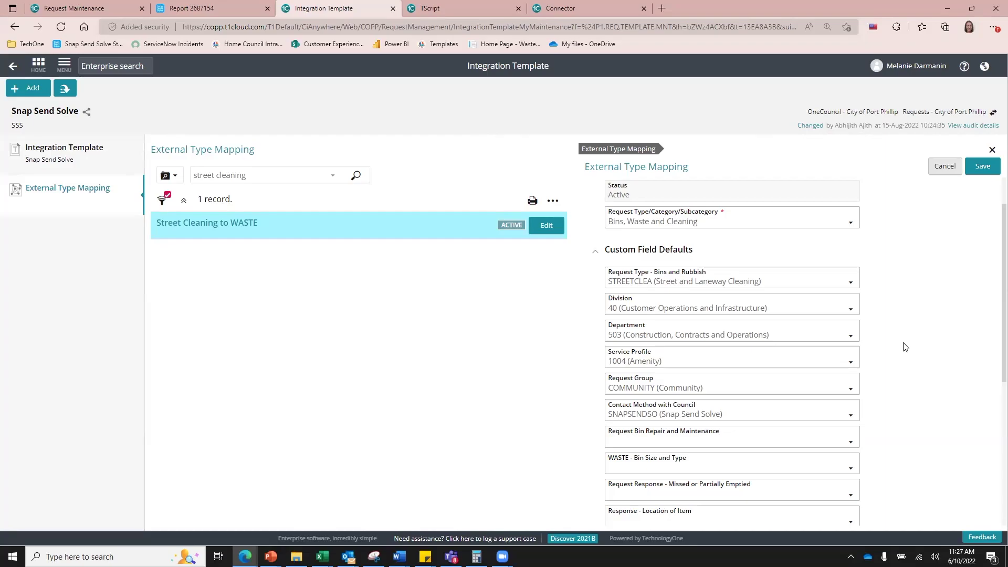
Step: Keep Snap Send Solve as the mapping's council contact method
scroll(937, 374, "down", 1)
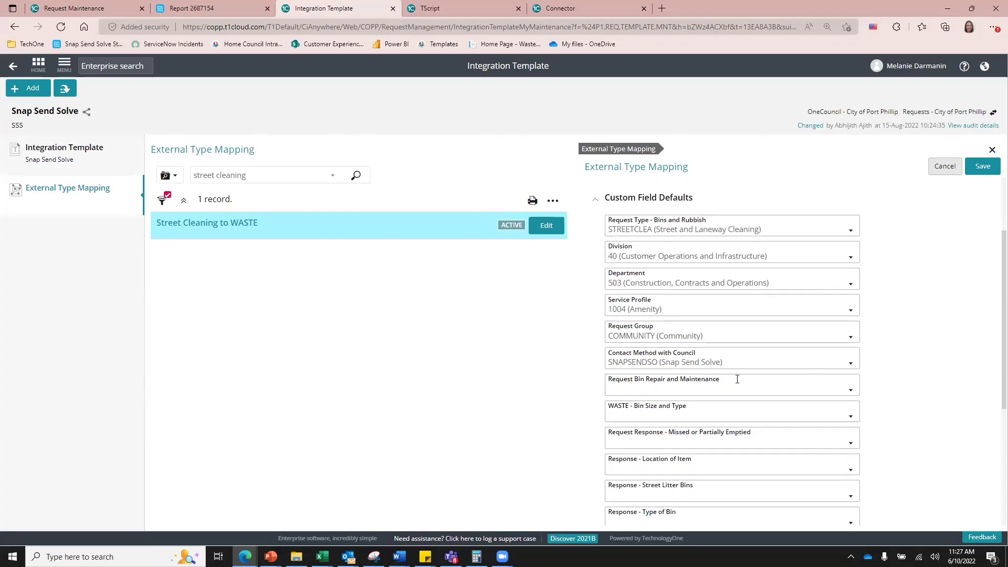
left_click(849, 364)
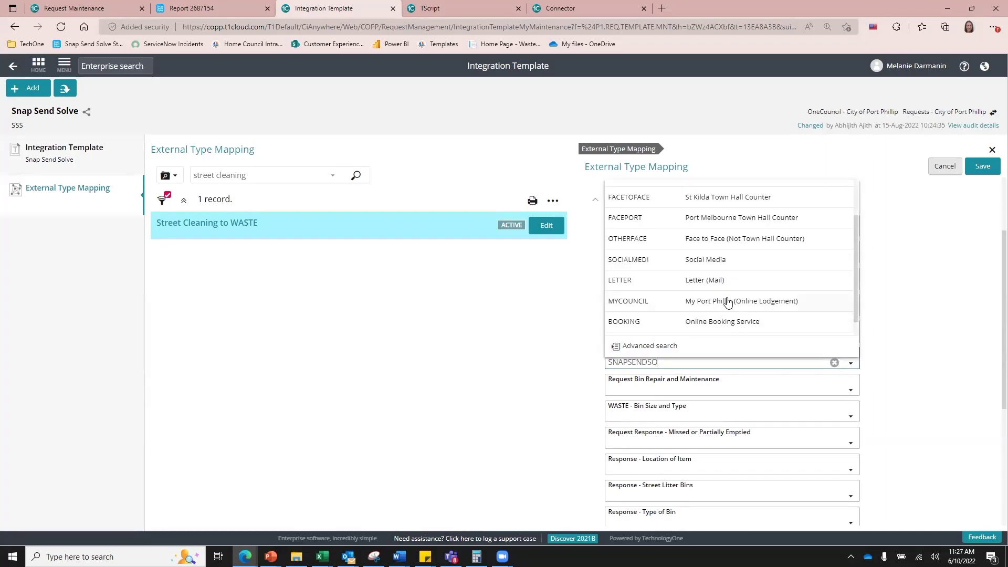
left_click(919, 340)
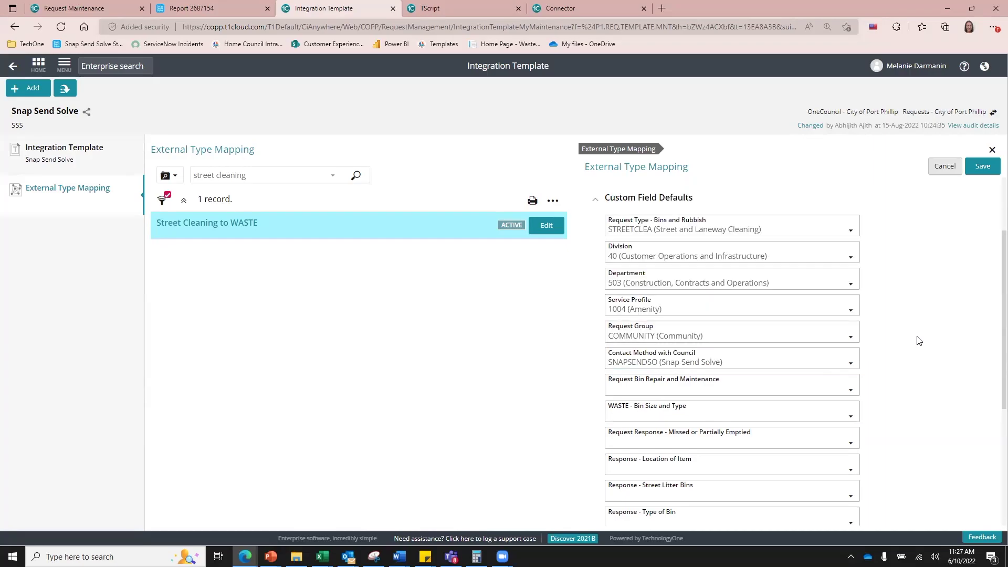
Step: Set the Street Cleaning response default to LEAFCLEA (Excessive Leaves or Tree Debris)
scroll(919, 341, "down", 5)
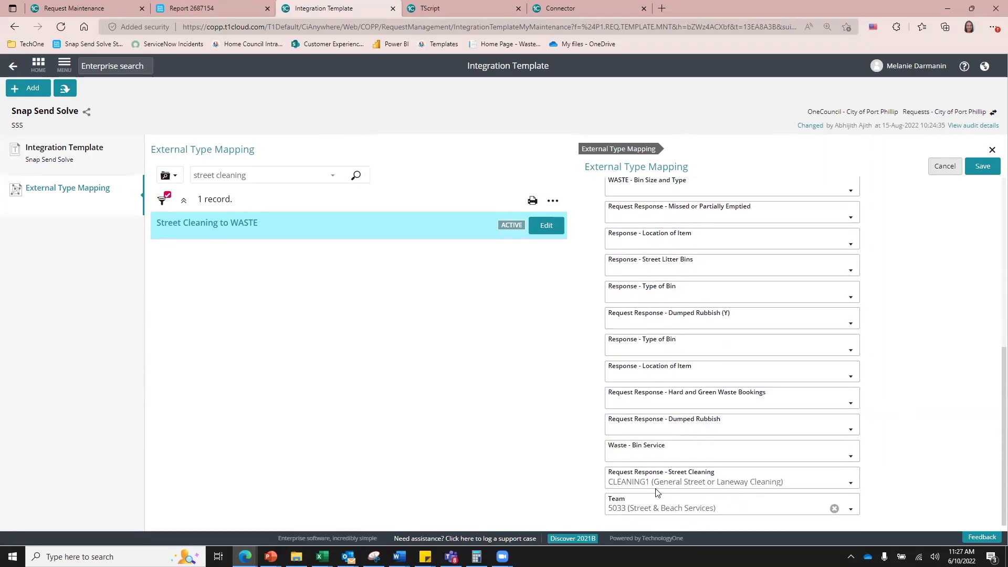
left_click(740, 479)
left_click(893, 482)
left_click(851, 480)
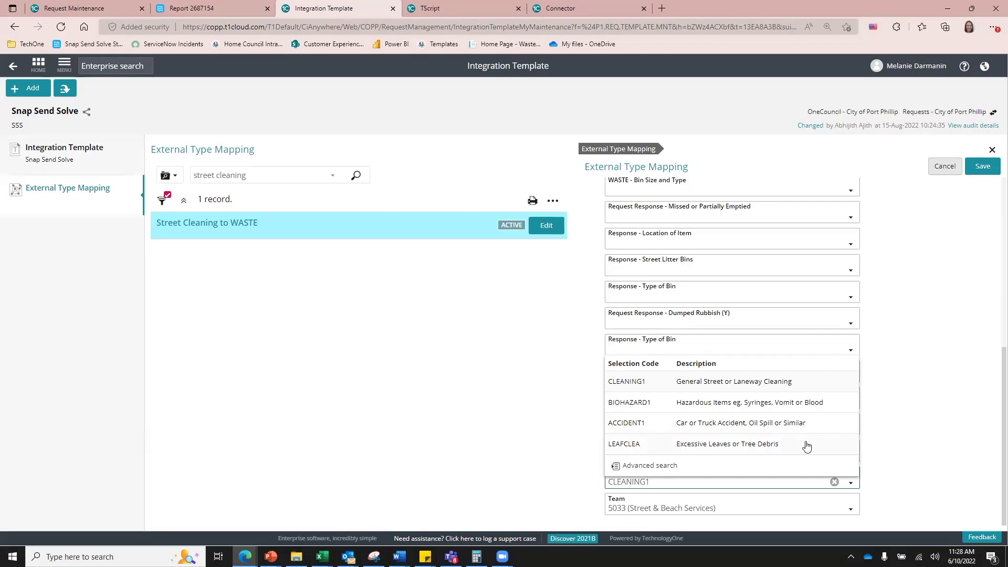
left_click(805, 444)
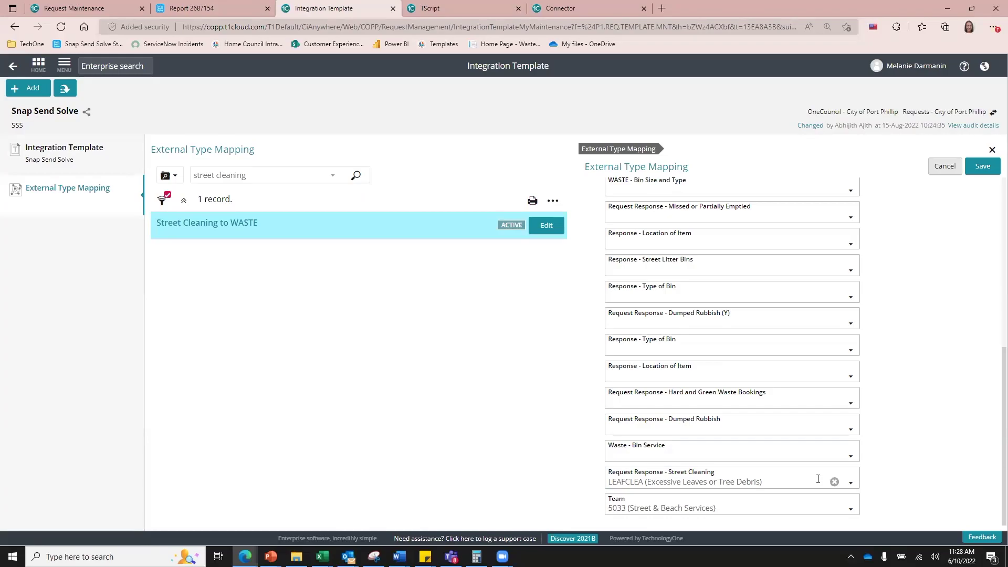
scroll(905, 308, "up", 6)
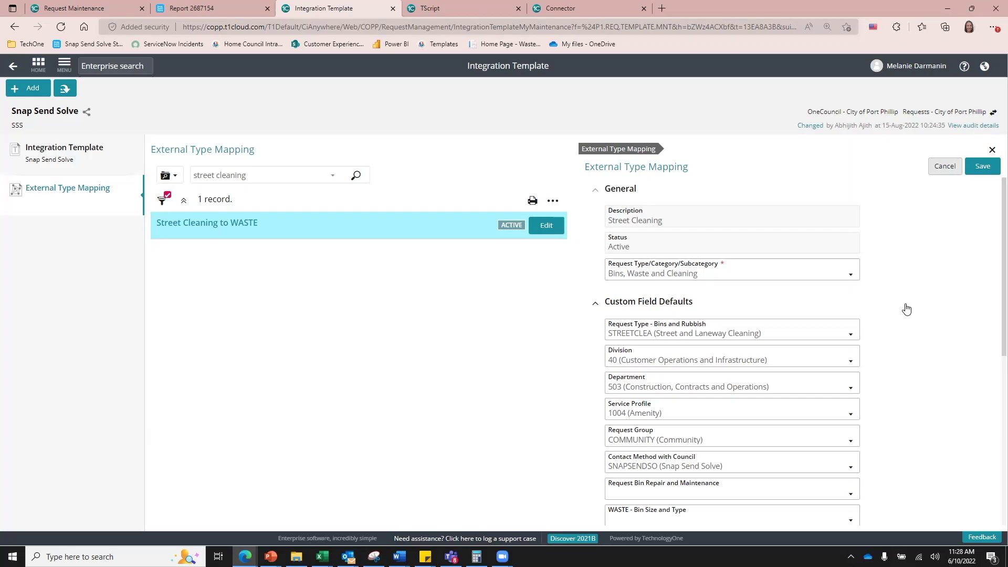
Step: Cancel the mapping edit, confirm discarding changes, and refresh the external types from Snap Send Solve
left_click(953, 168)
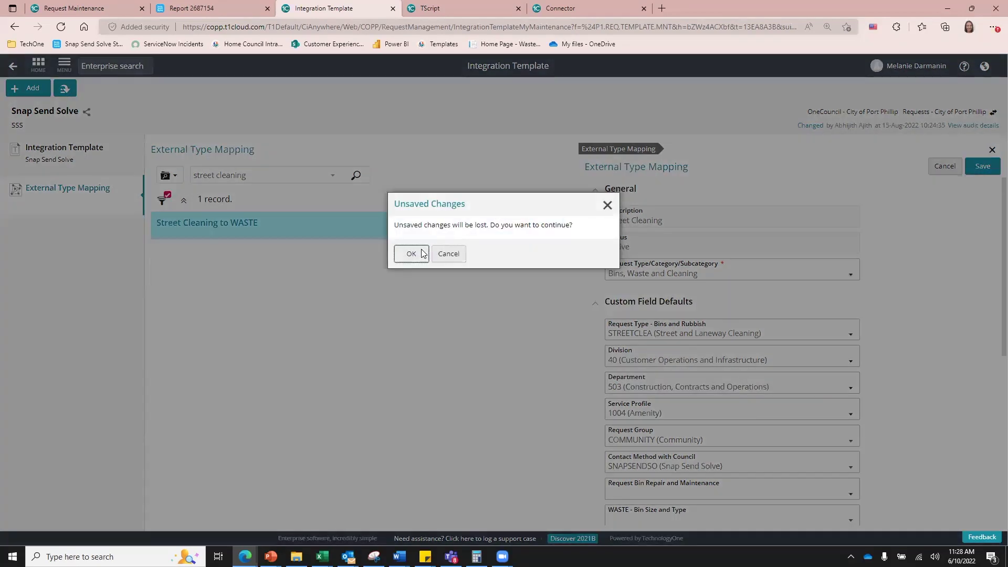
left_click(411, 254)
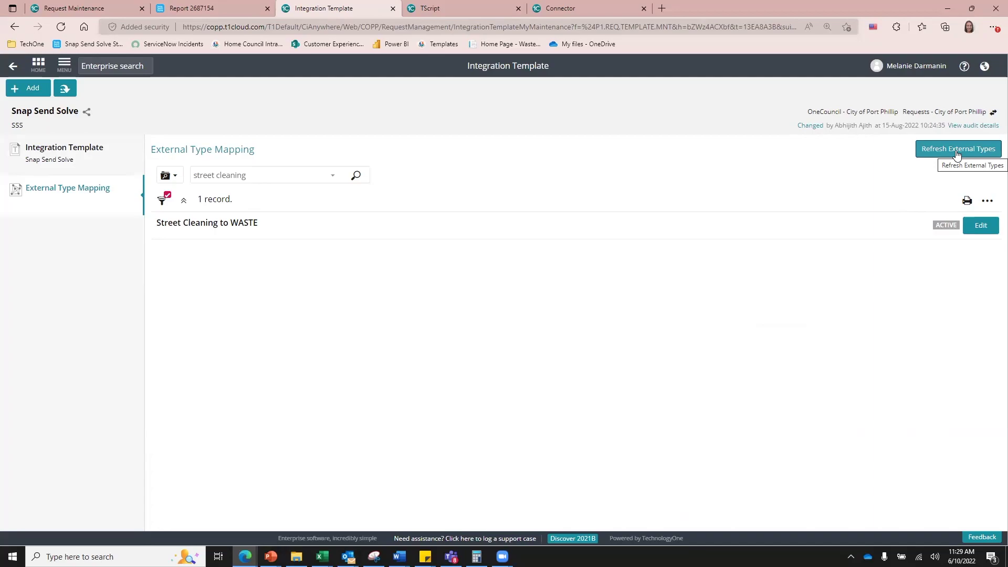
left_click(957, 153)
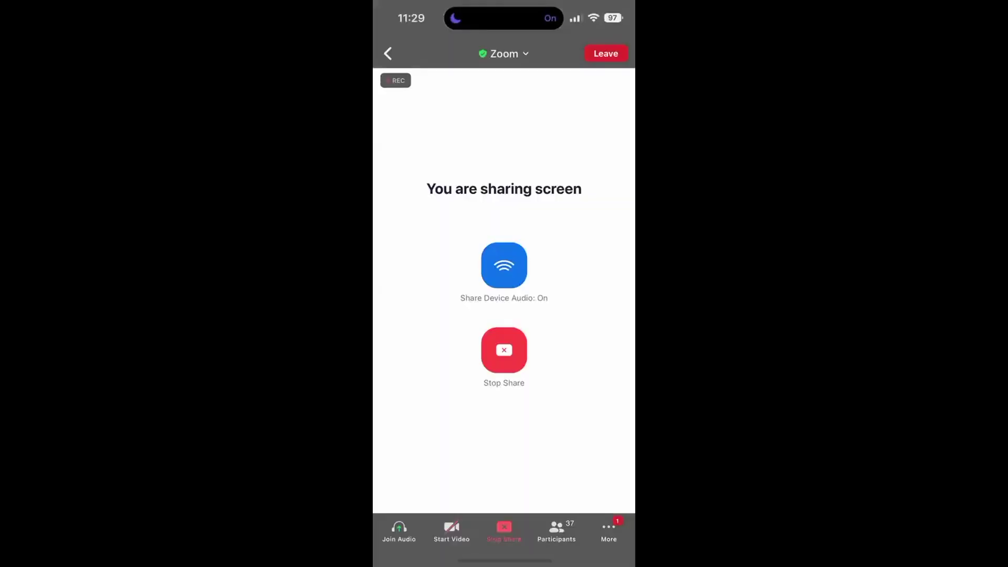
Step: On the shared phone screen, launch Snap Send Solve and go to its Home page
left_click_drag(504, 560, 504, 367)
left_click(533, 271)
left_click_drag(541, 103, 633, 105)
left_click(399, 533)
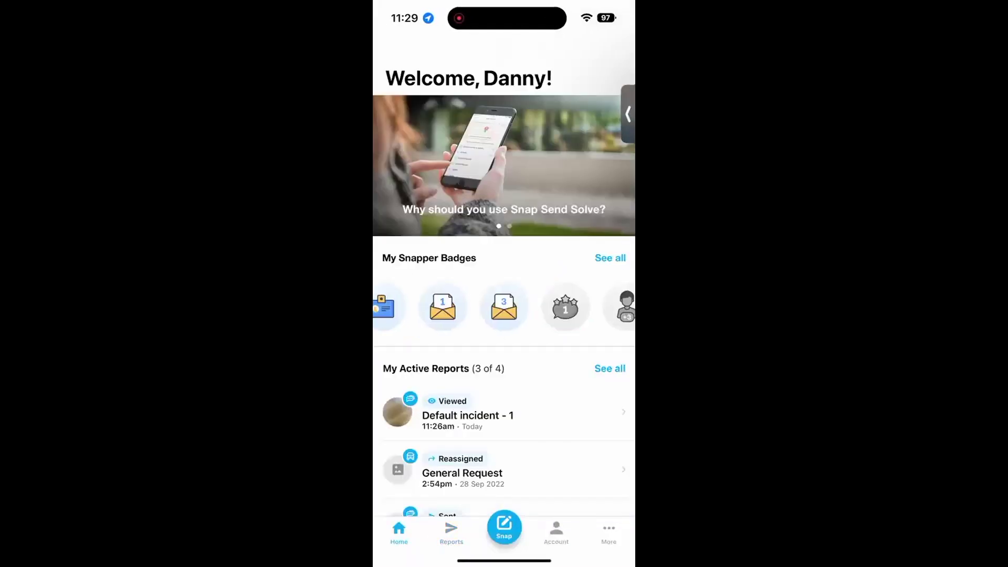
Step: Confirm the pin location and choose Snap Send Solve > Default incident - 1 as the incident type
scroll(504, 315, "down", 2)
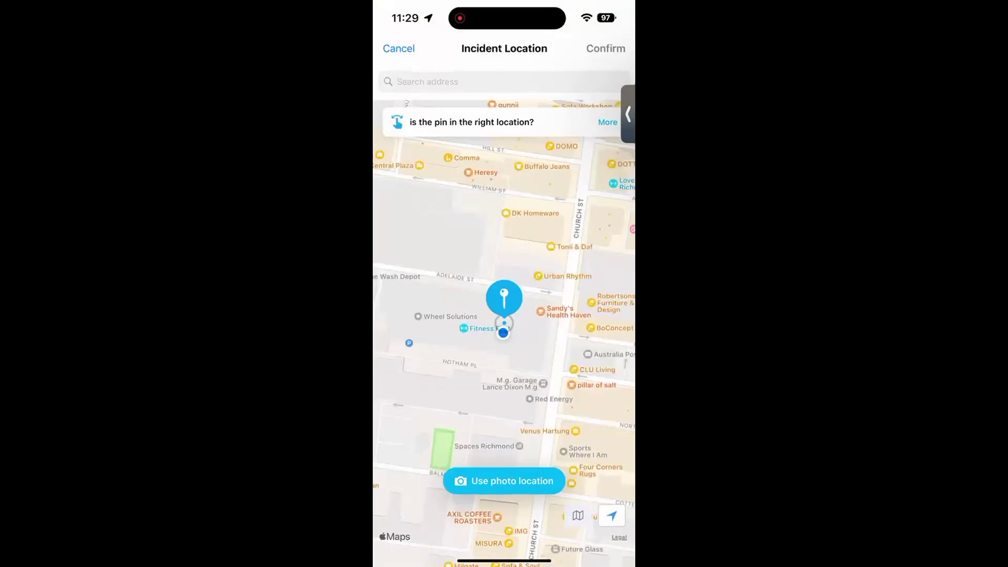
left_click(606, 49)
left_click(444, 370)
left_click(450, 81)
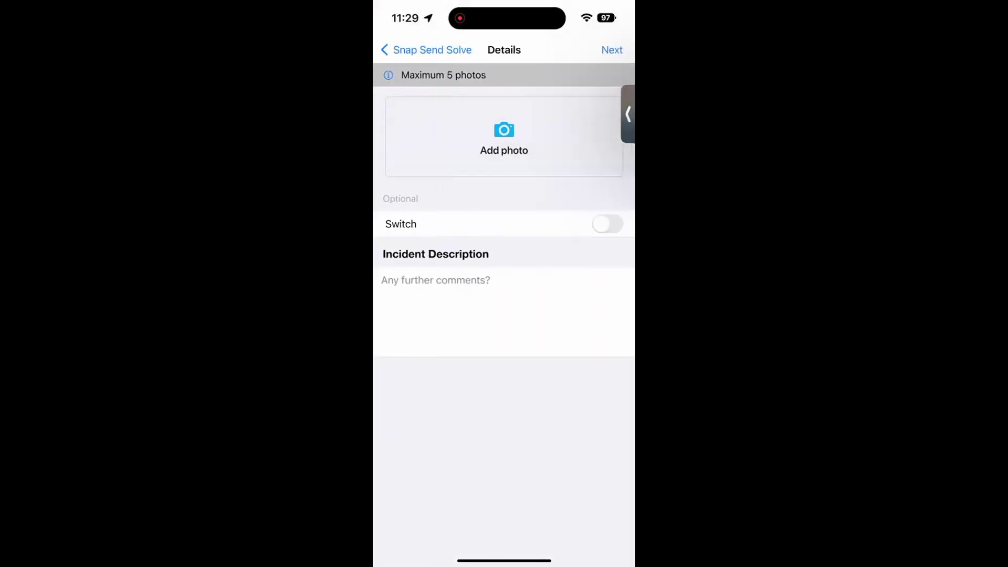
Step: Take a new photo and attach it to the report
left_click(504, 139)
left_click(505, 453)
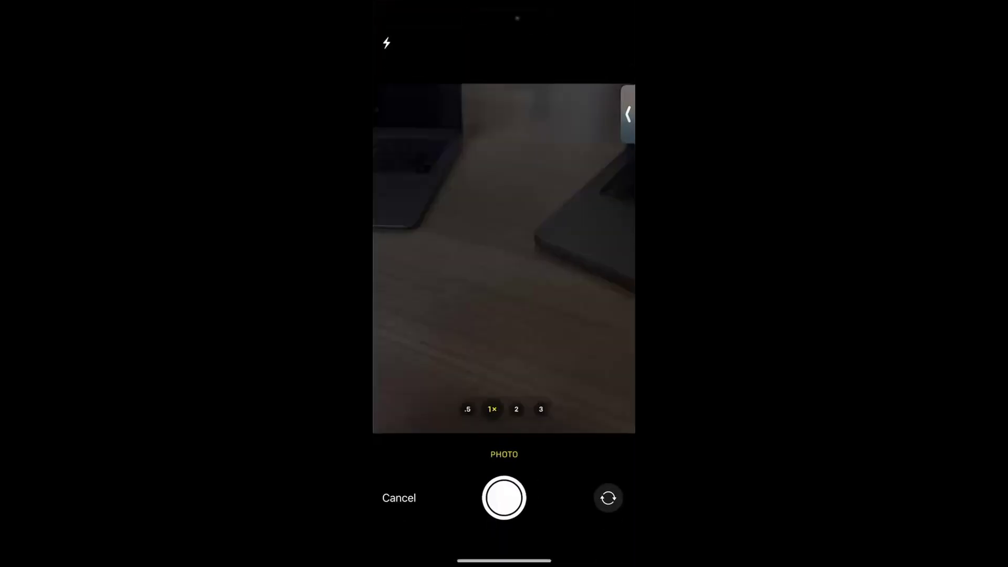
left_click(504, 498)
left_click(601, 524)
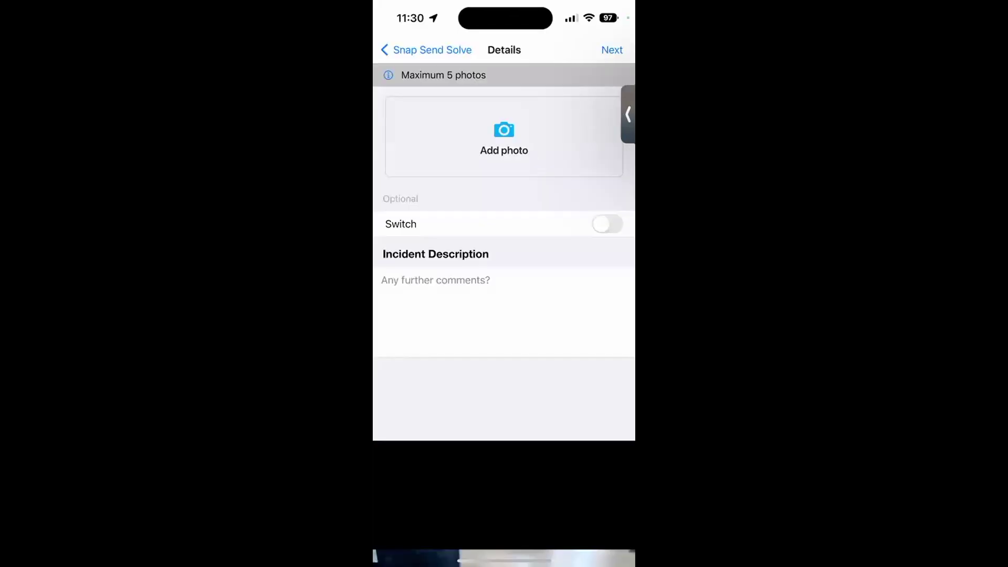
Step: Enter the description 'Test' and send the report to City of London
left_click(504, 366)
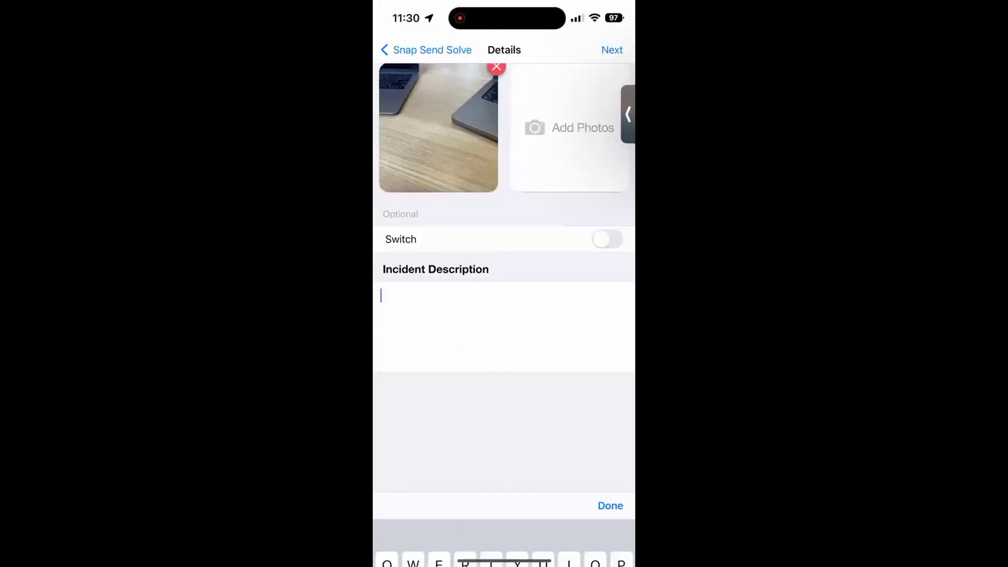
type("Test")
left_click(611, 342)
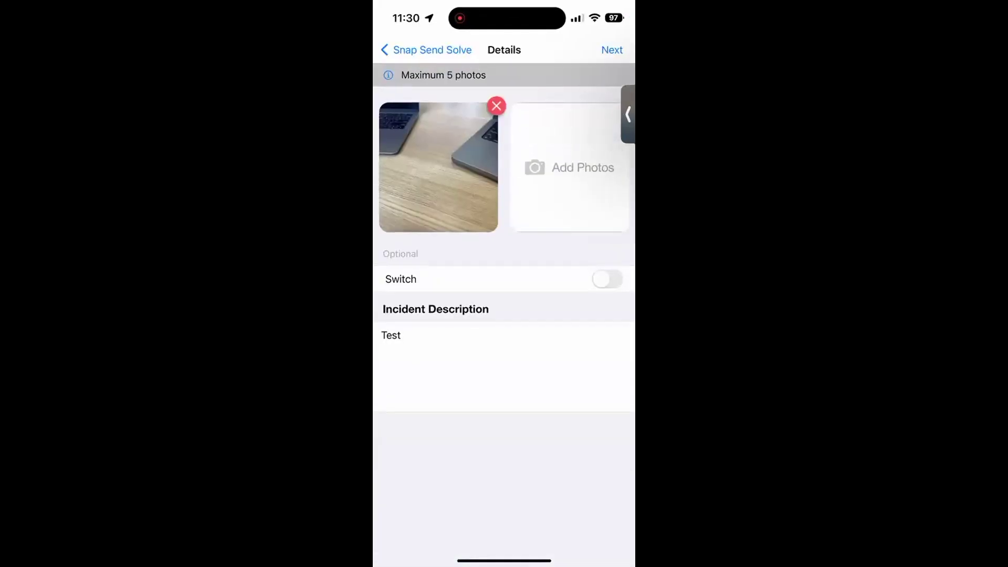
left_click(612, 49)
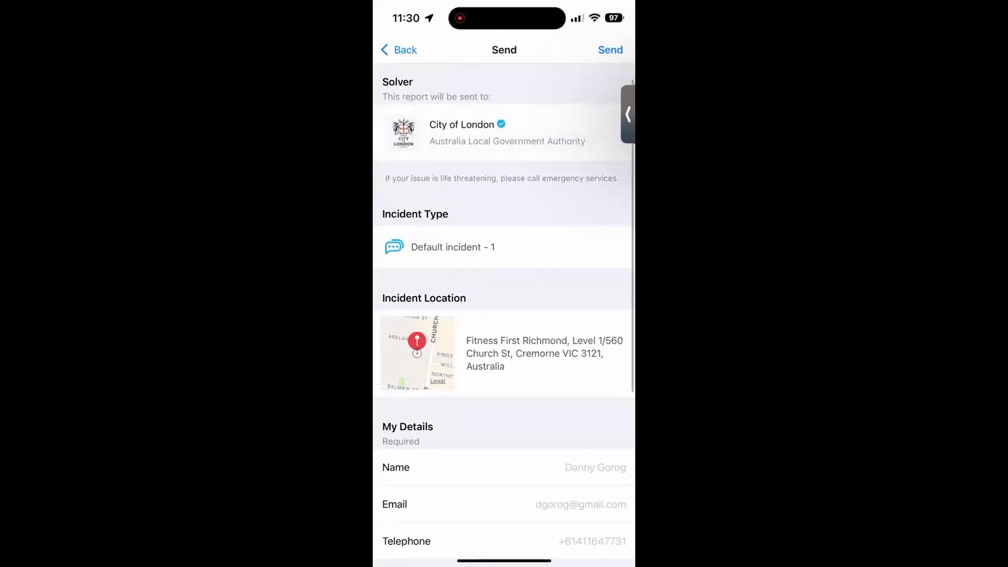
left_click(610, 50)
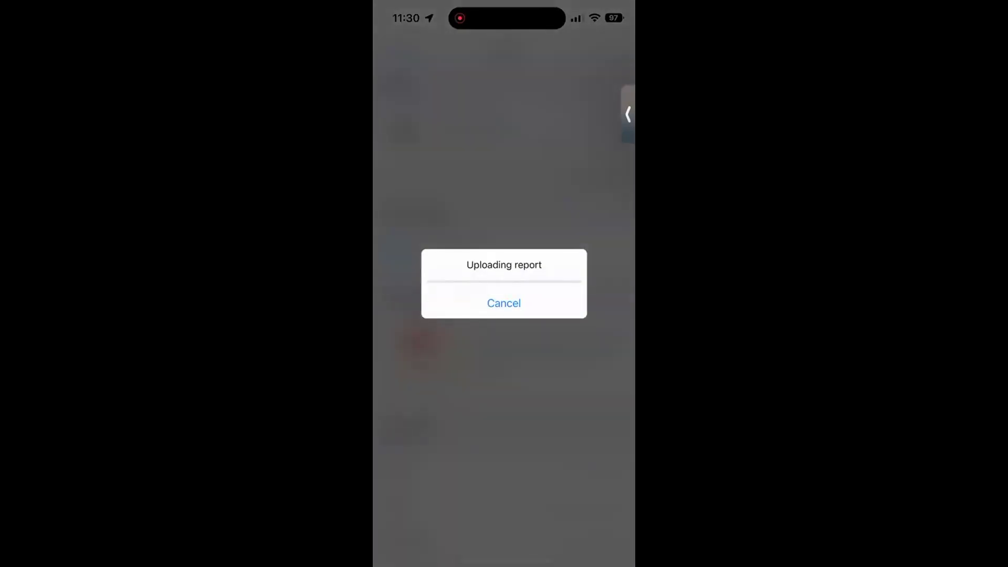
left_click(504, 521)
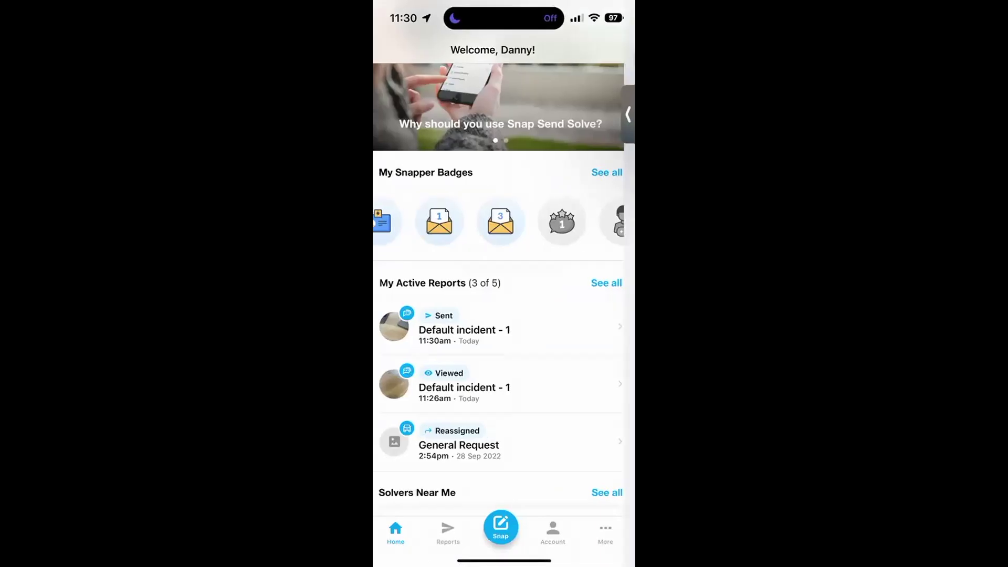
left_click(468, 330)
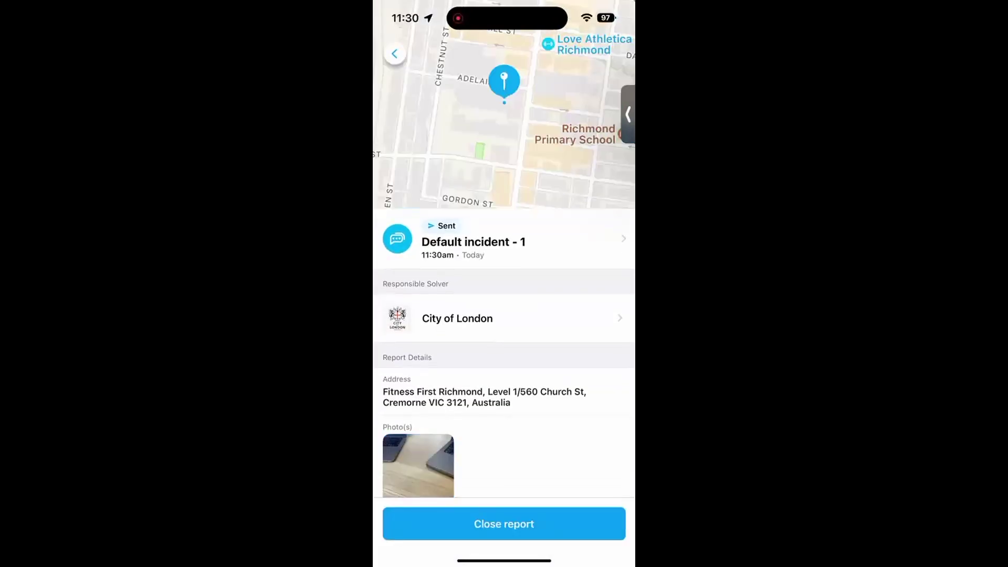
Step: Open the sent report's message timeline to see its ID and sent entries
left_click(472, 241)
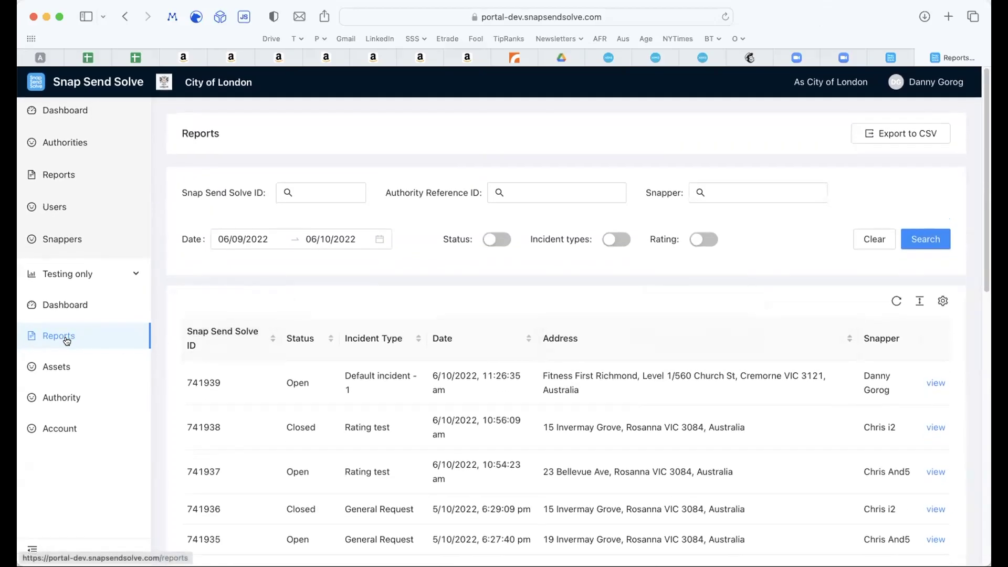
Step: Reload Reports, open report 741940 and set its status to In progress
left_click(725, 17)
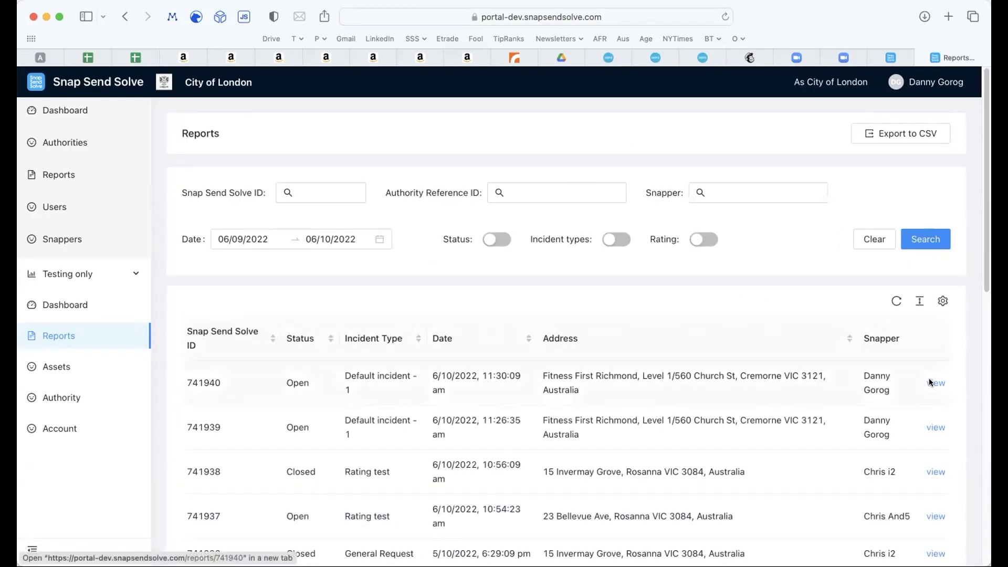
left_click(930, 383)
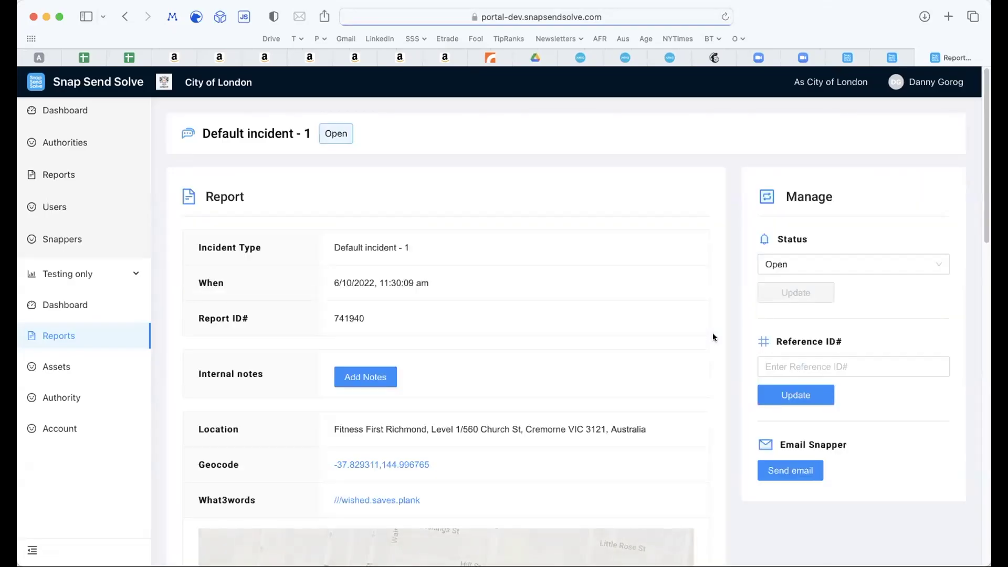
scroll(713, 334, "down", 1)
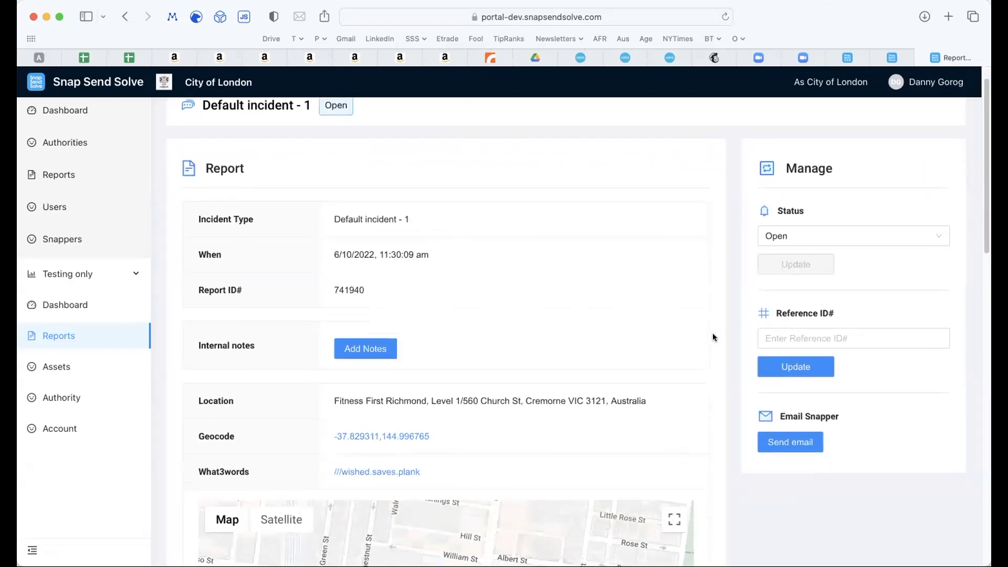
scroll(713, 334, "up", 1)
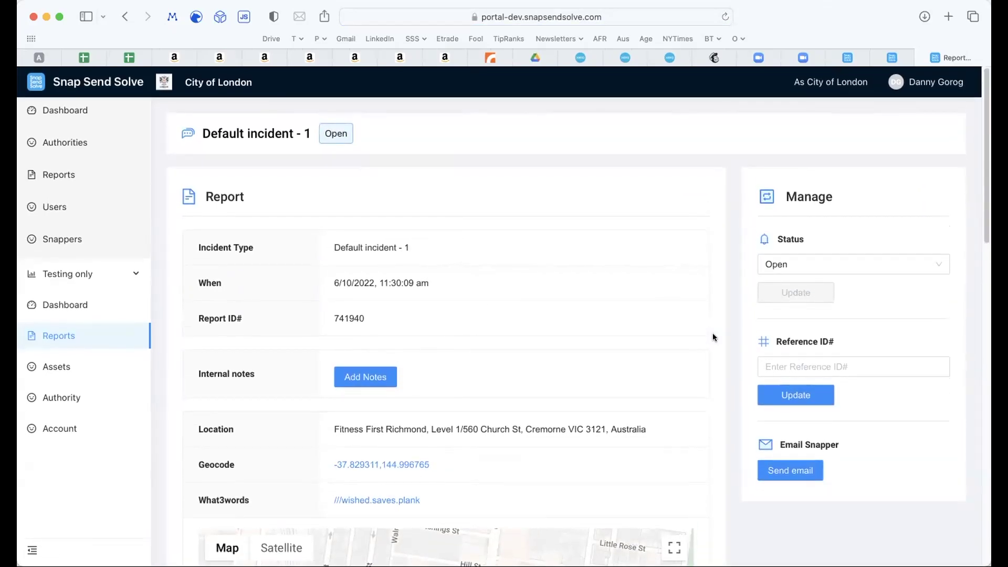
left_click(869, 271)
left_click(840, 266)
left_click(830, 271)
left_click(810, 289)
Step: Give report 741940 the reference ID 123245 and confirm the update
left_click(785, 366)
type("123245")
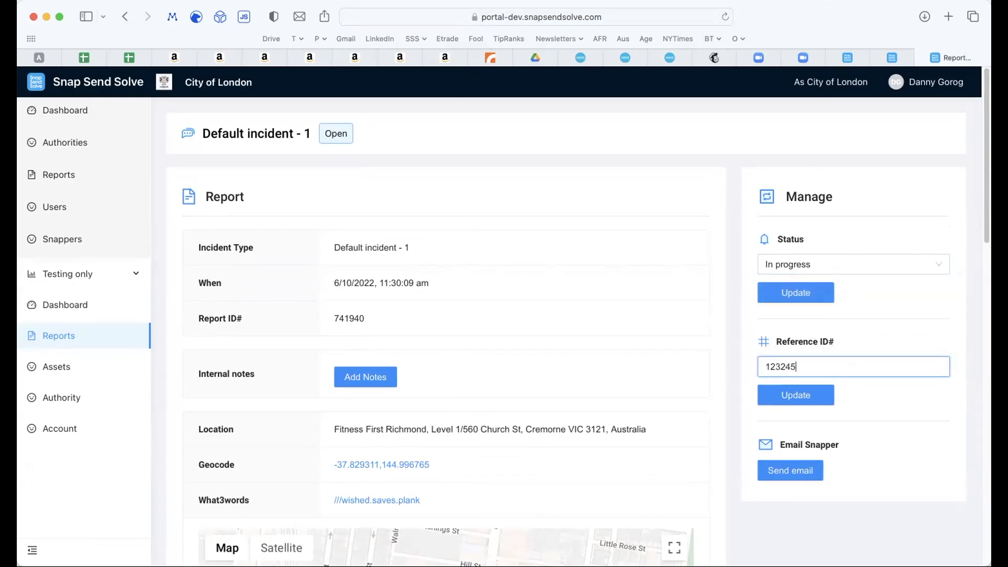
left_click(794, 395)
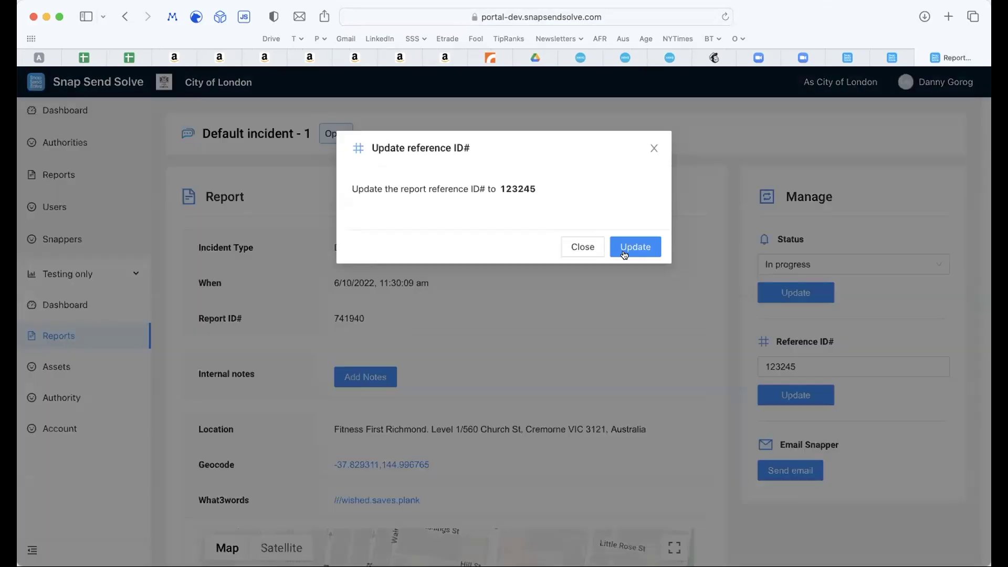
left_click(624, 255)
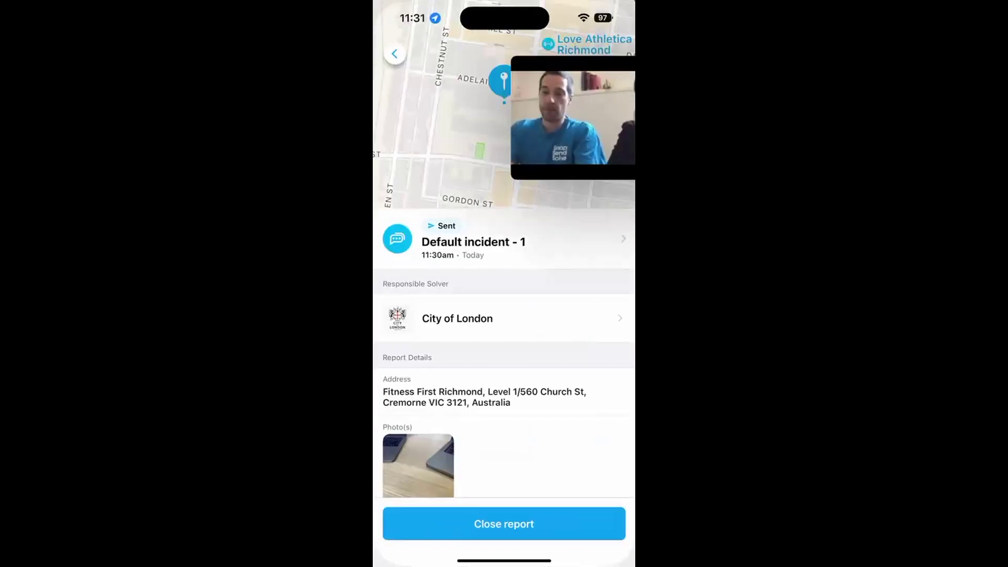
Step: Reopen the 11:30am Default incident - 1 report and check its timeline shows Viewed with reference 123245
left_click(395, 54)
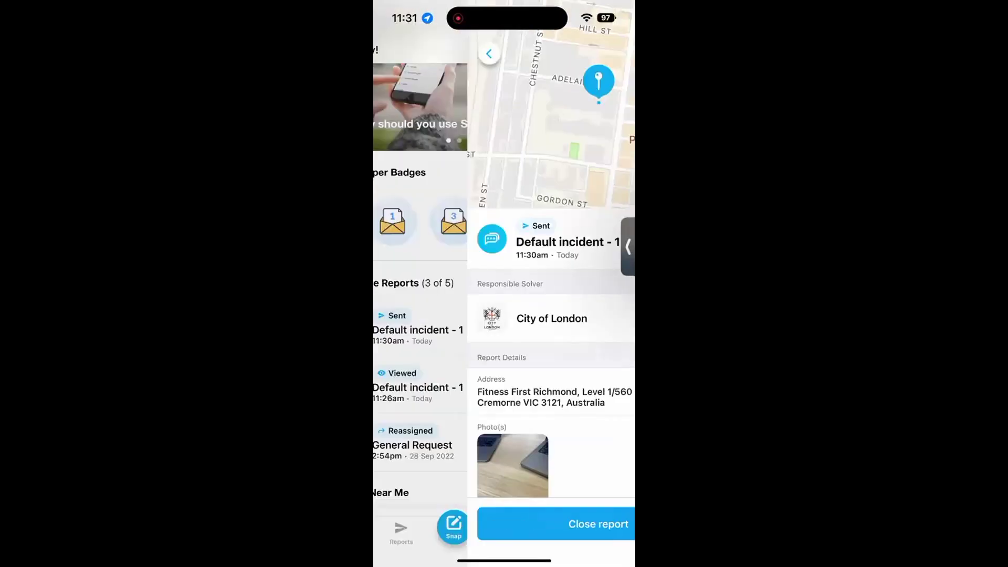
left_click(504, 273)
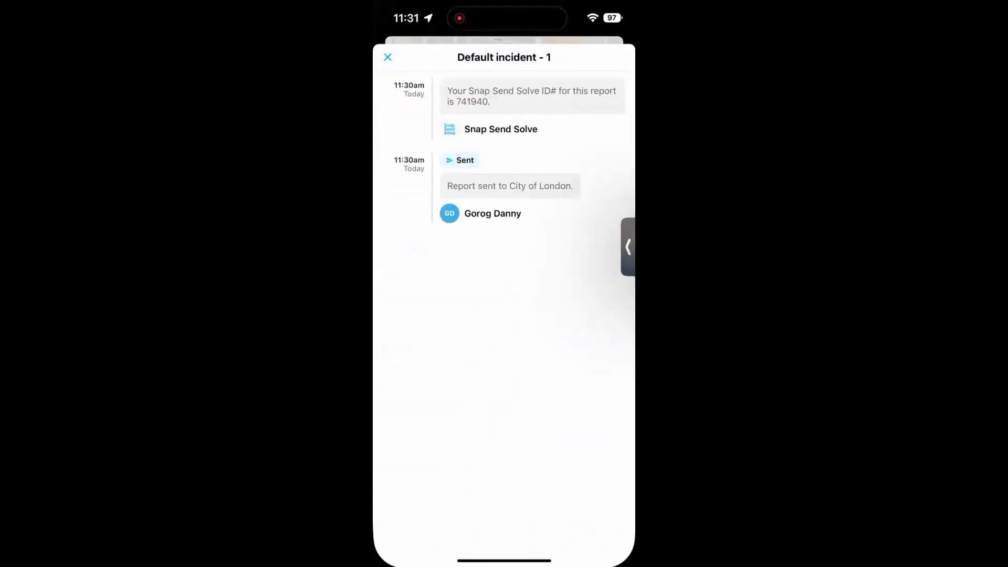
left_click(387, 56)
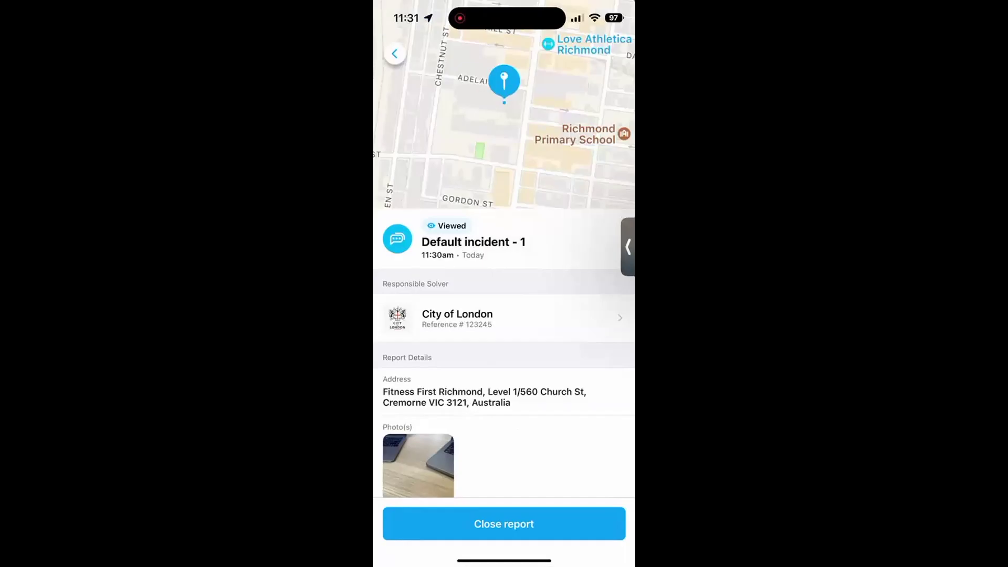
left_click(395, 53)
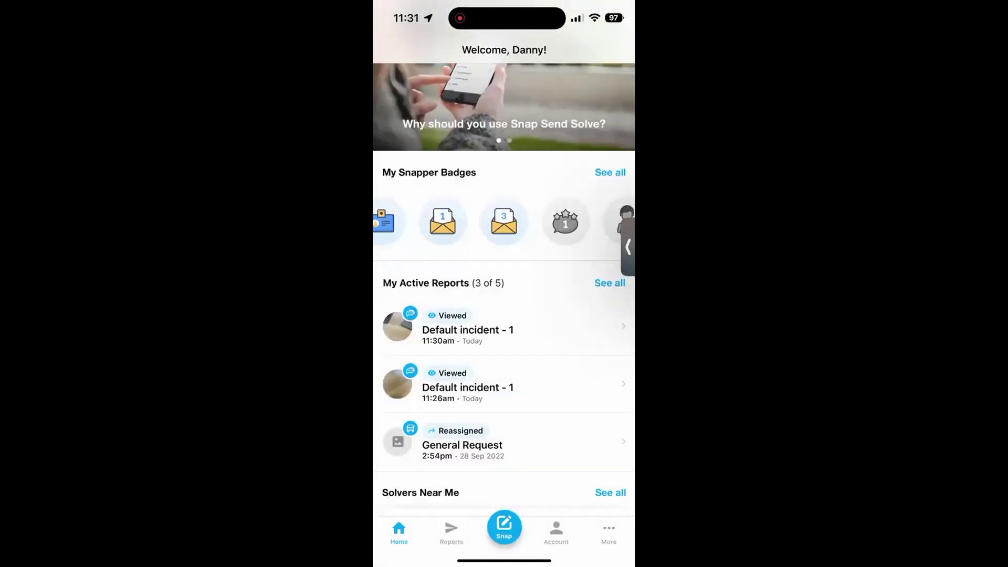
left_click(468, 329)
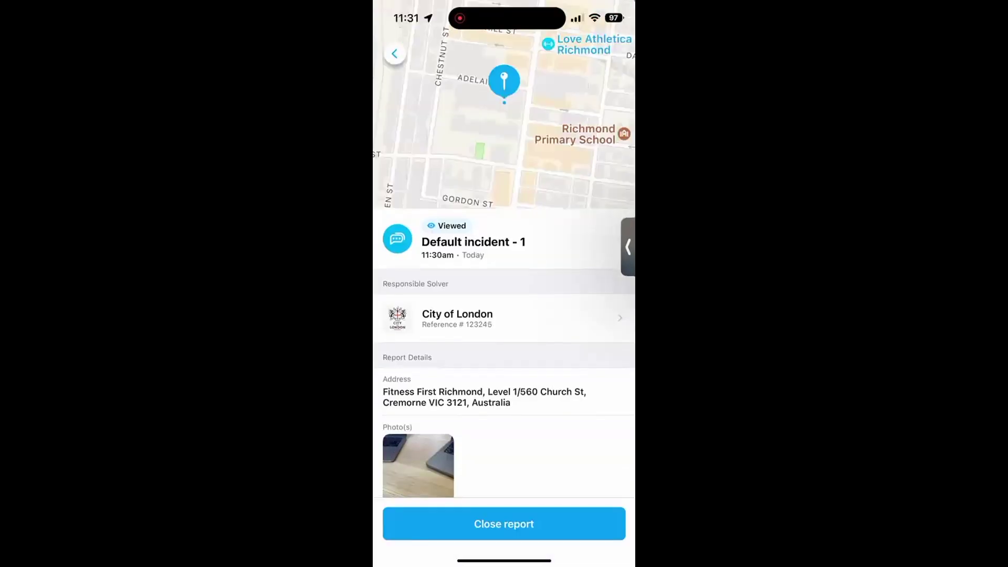
left_click(505, 318)
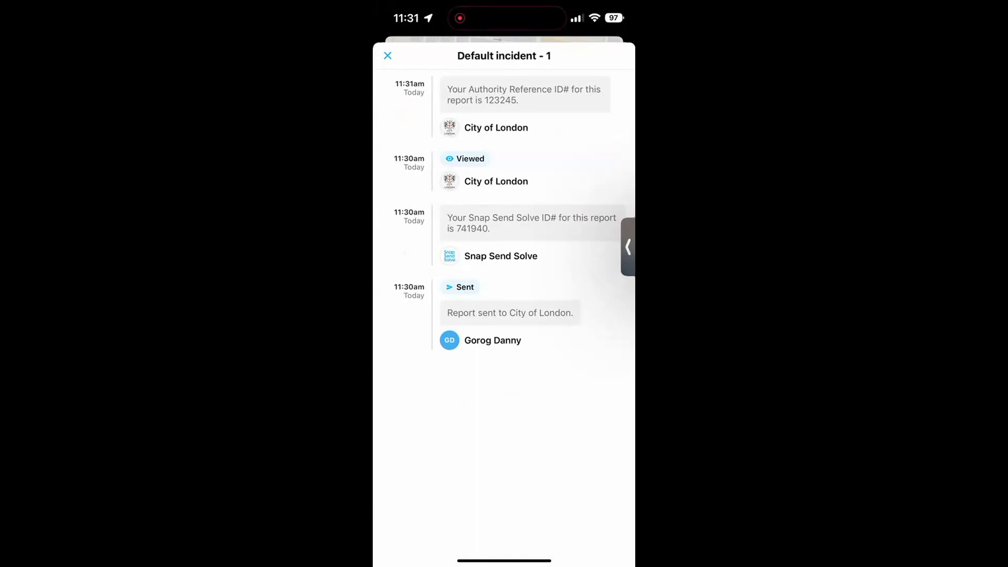
left_click(387, 55)
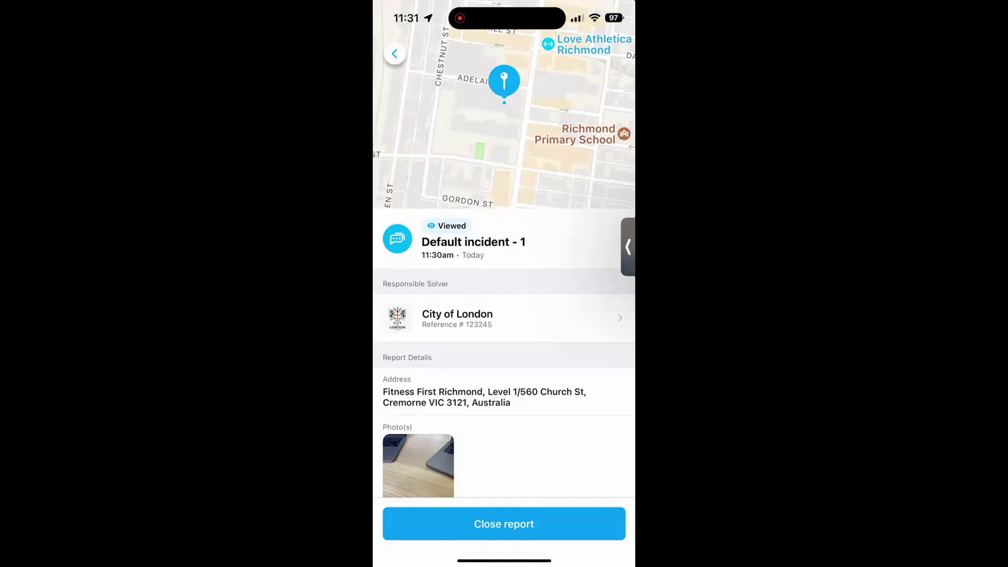
left_click(395, 54)
scroll(504, 284, "up", 3)
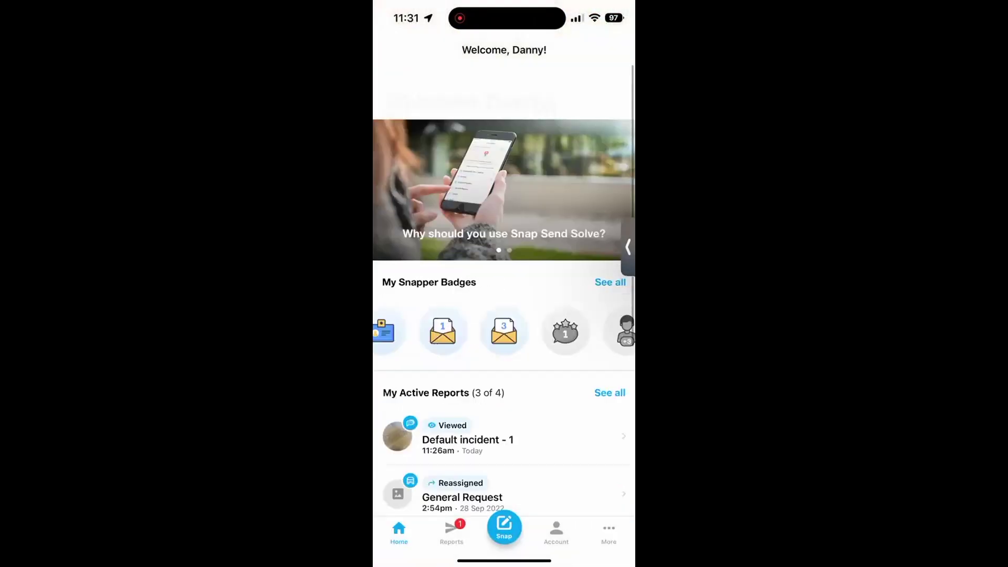
Step: Open Default incident - 1 from the Closed reports, skip the rating, and check its Solved timeline entry
left_click(452, 533)
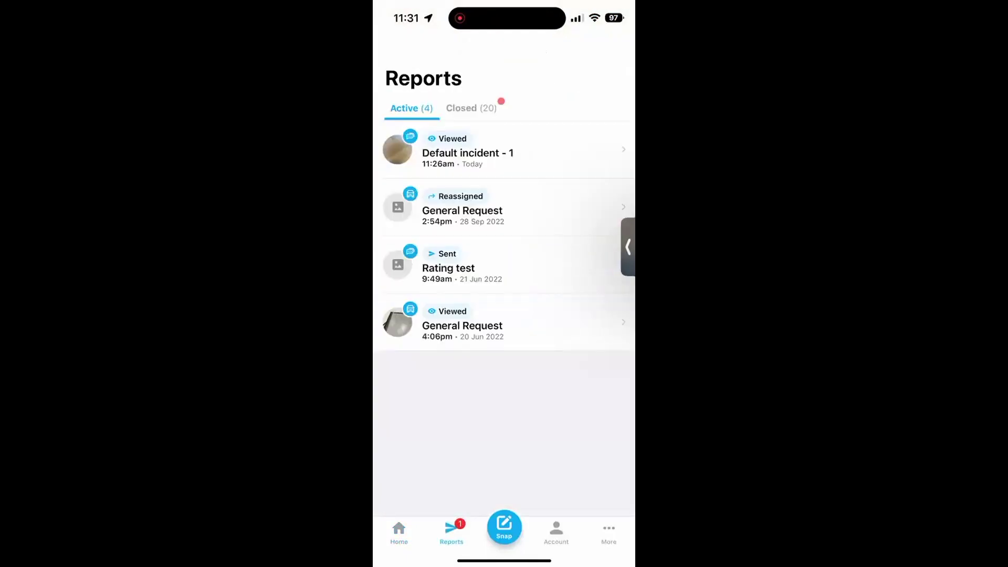
left_click(471, 108)
left_click(467, 153)
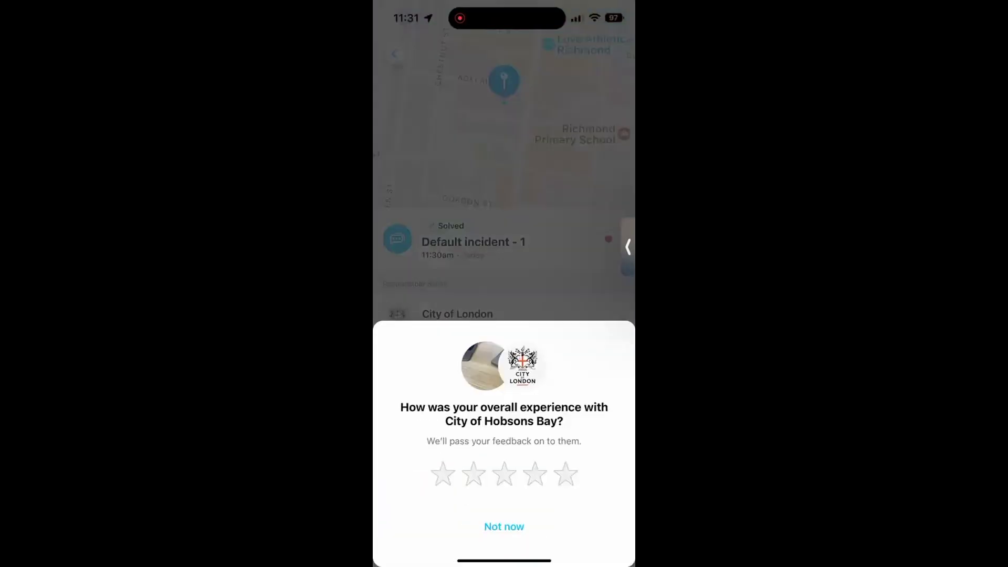
left_click(504, 527)
left_click(499, 242)
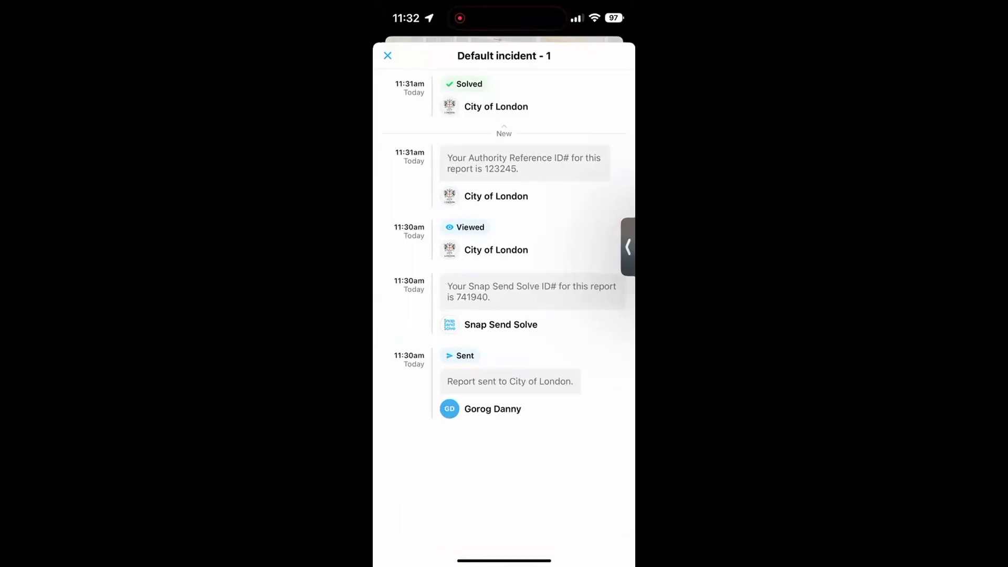
left_click(387, 55)
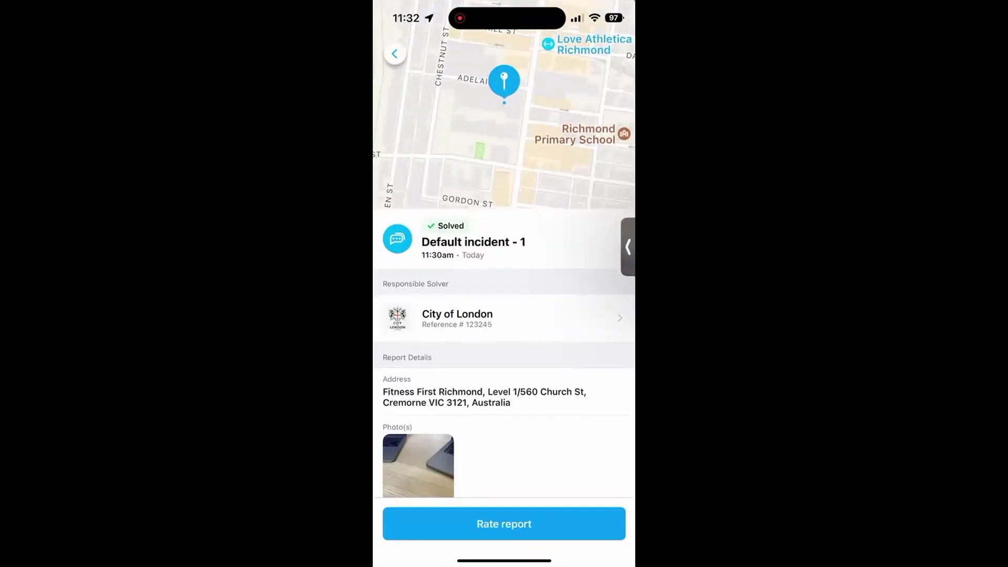